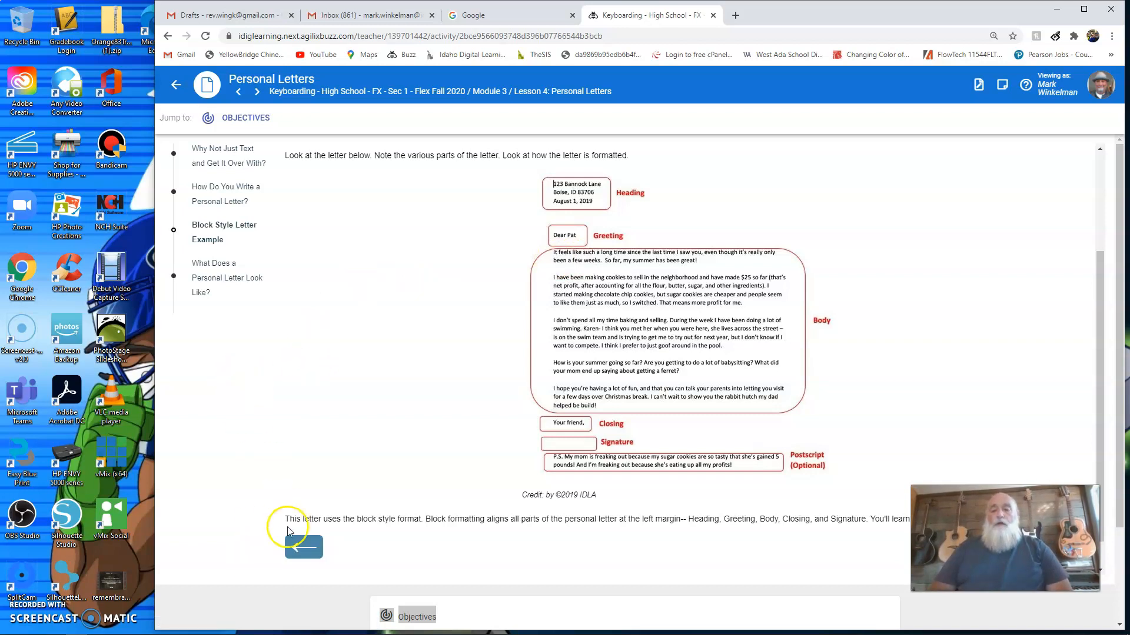
# Return to the course activities, open the M3A6 - Personal Letter Practice assignment and review its instructions and sample letter.
pyautogui.click(176, 87)
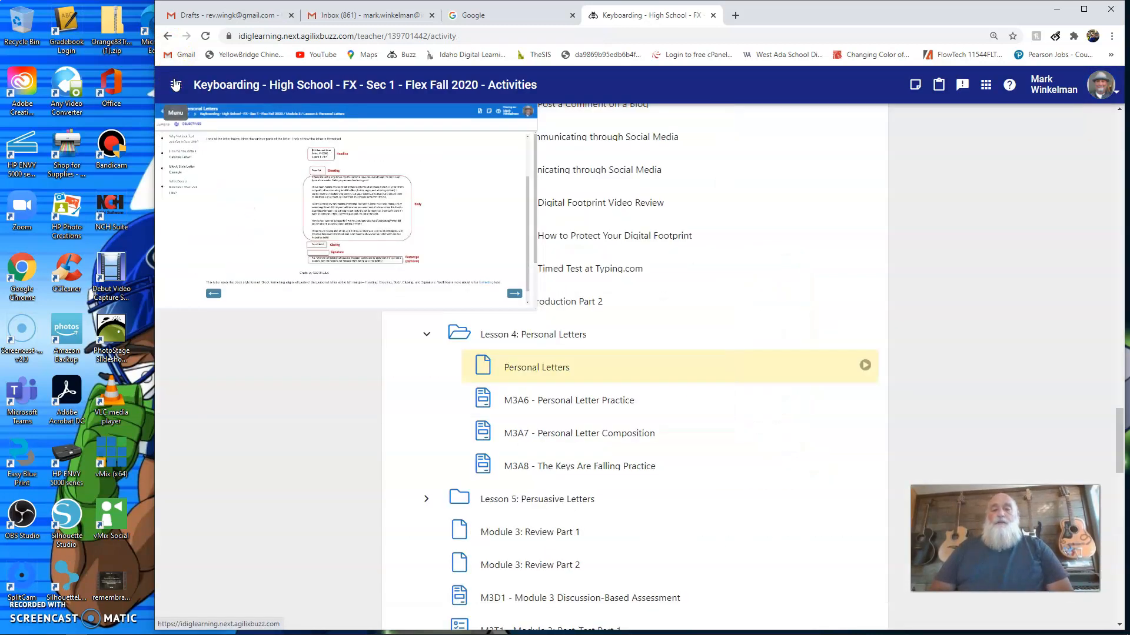
pyautogui.click(389, 358)
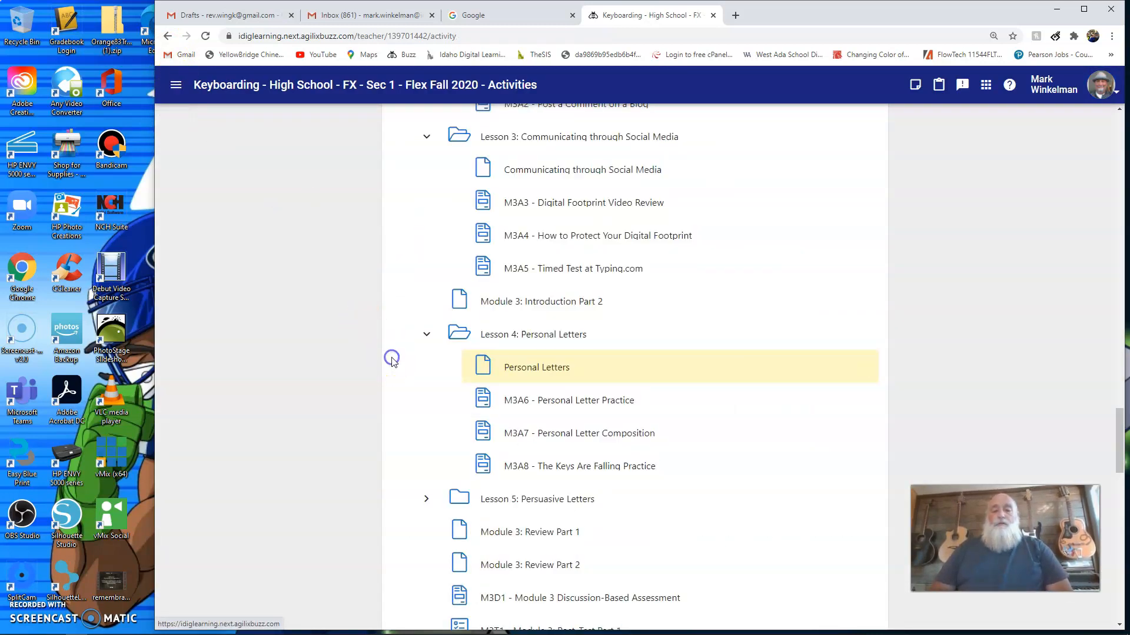
pyautogui.click(563, 406)
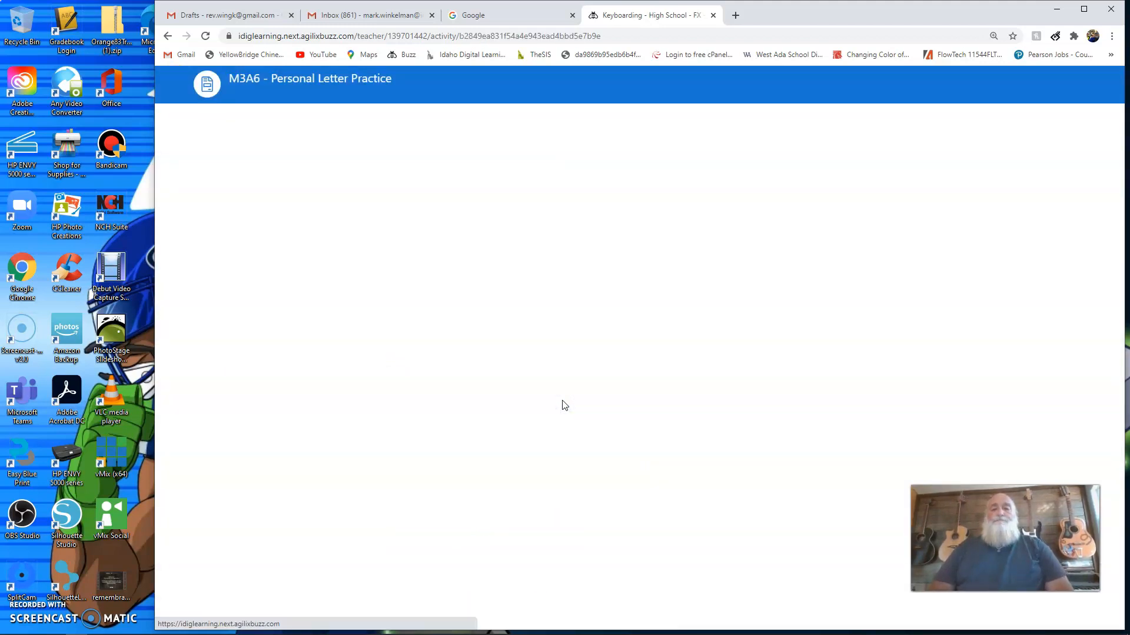
pyautogui.scroll(-1, 564, 406)
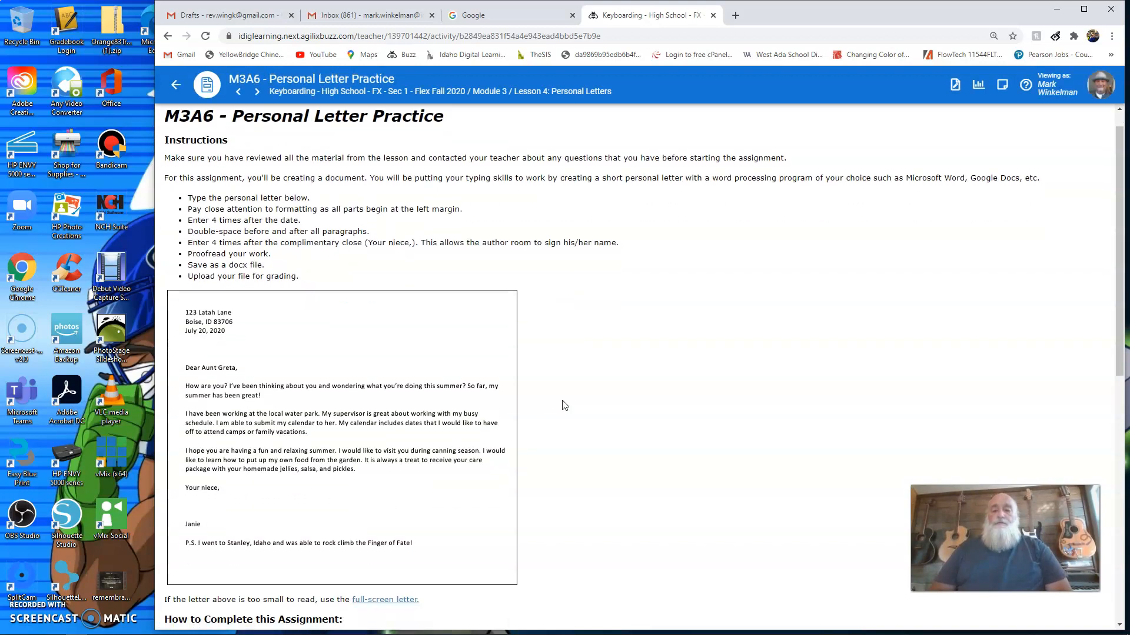
pyautogui.scroll(-1, 563, 405)
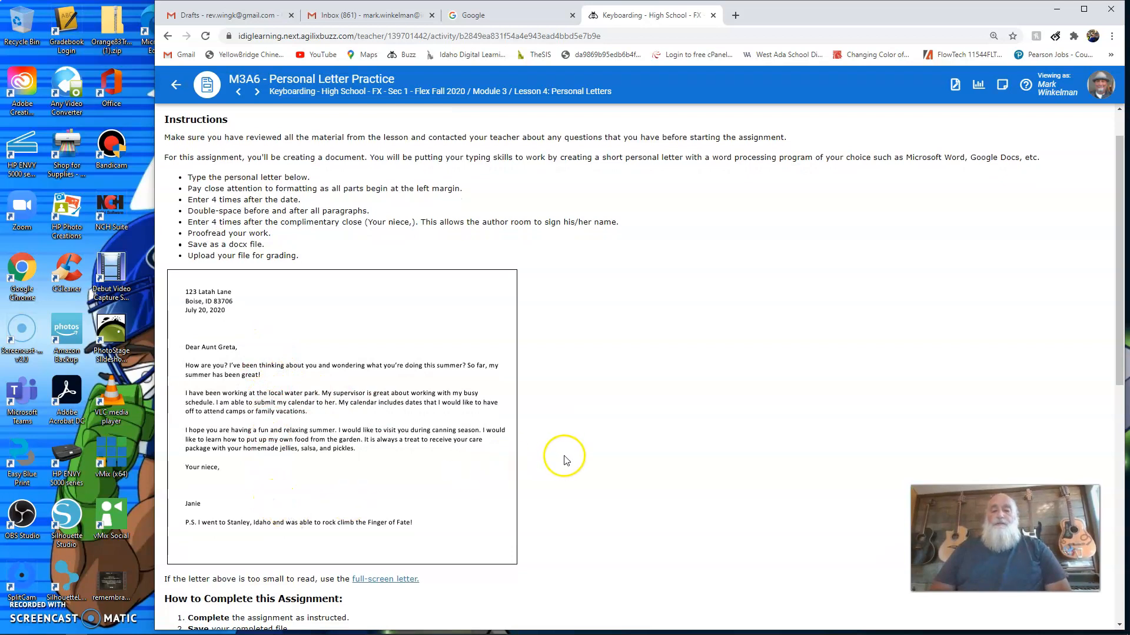
pyautogui.scroll(-1, 563, 459)
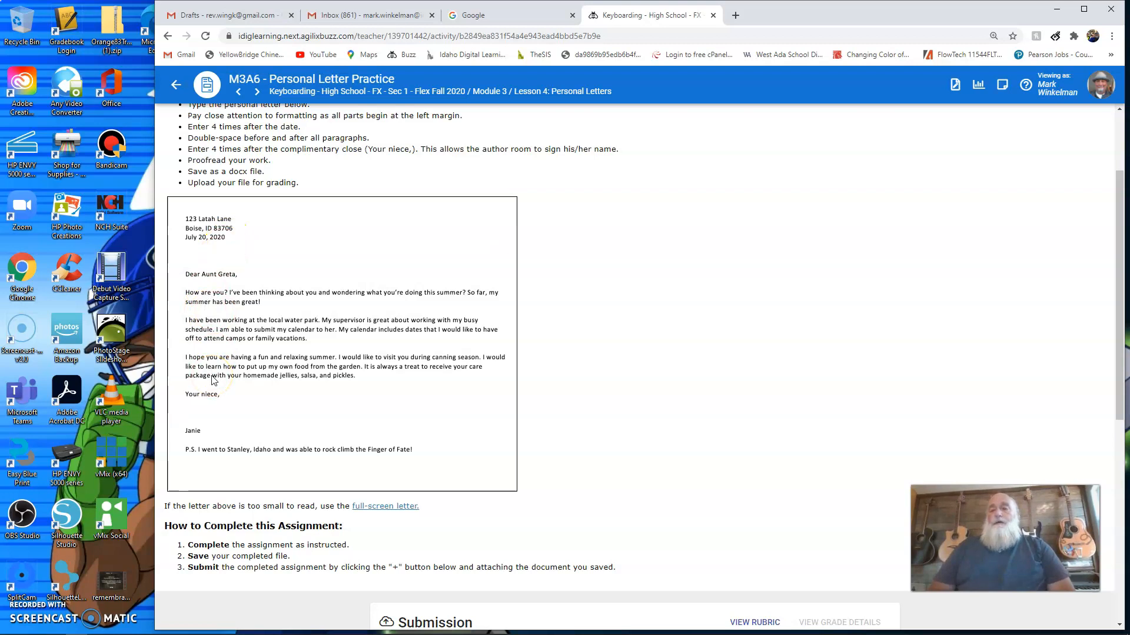
pyautogui.scroll(2, 213, 381)
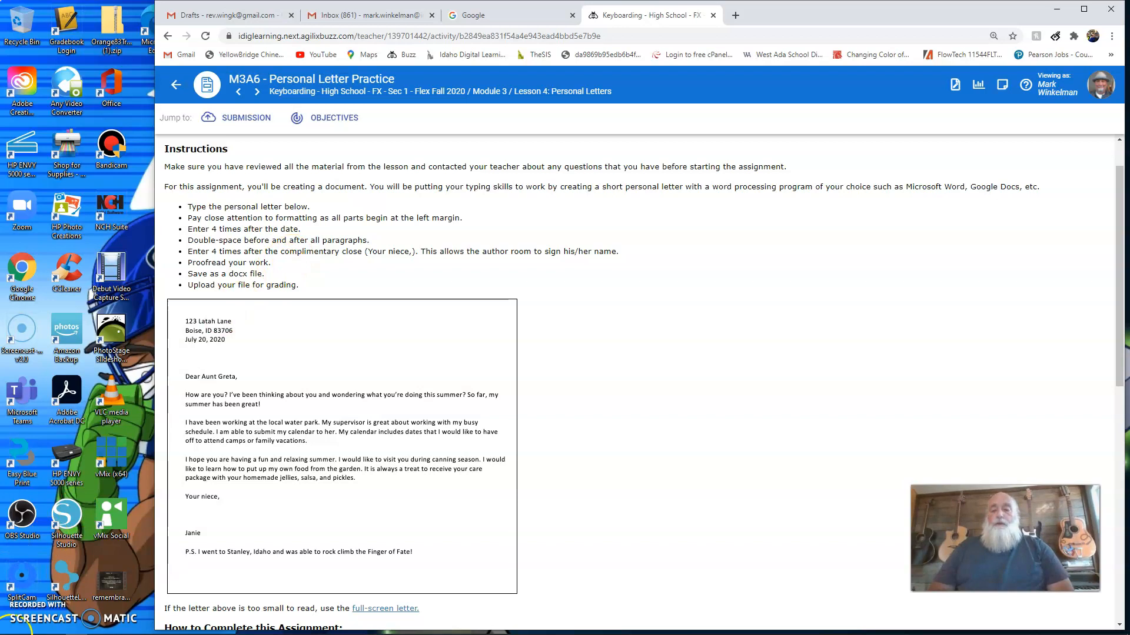
# Launch Microsoft Word for writing the personal letter.
pyautogui.moveTo(25, 630)
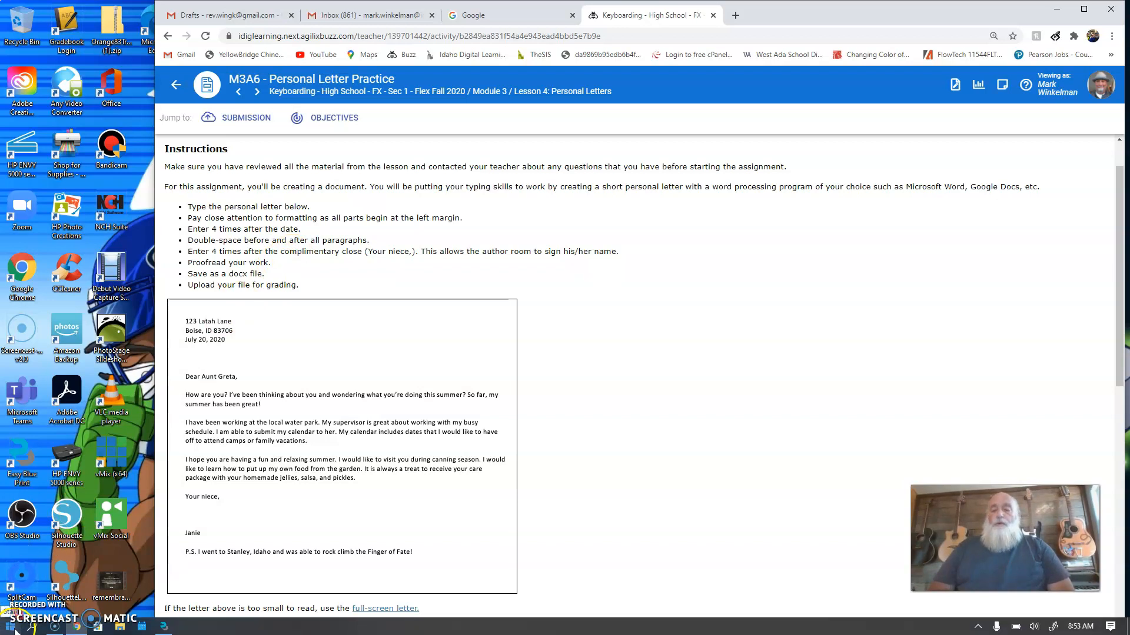
pyautogui.click(12, 626)
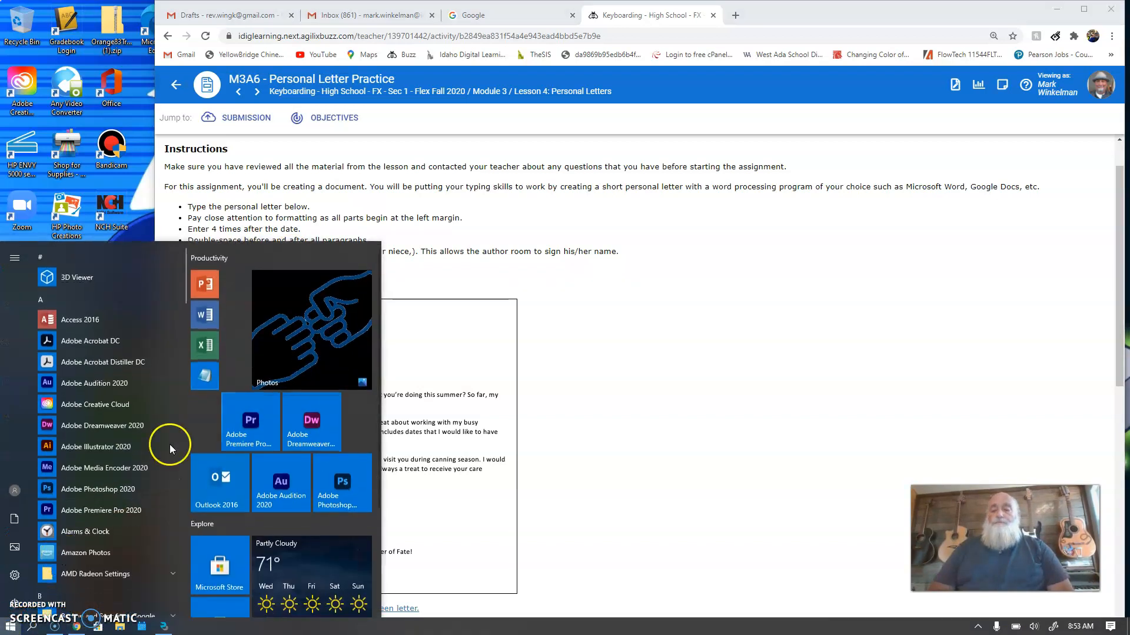
pyautogui.click(206, 313)
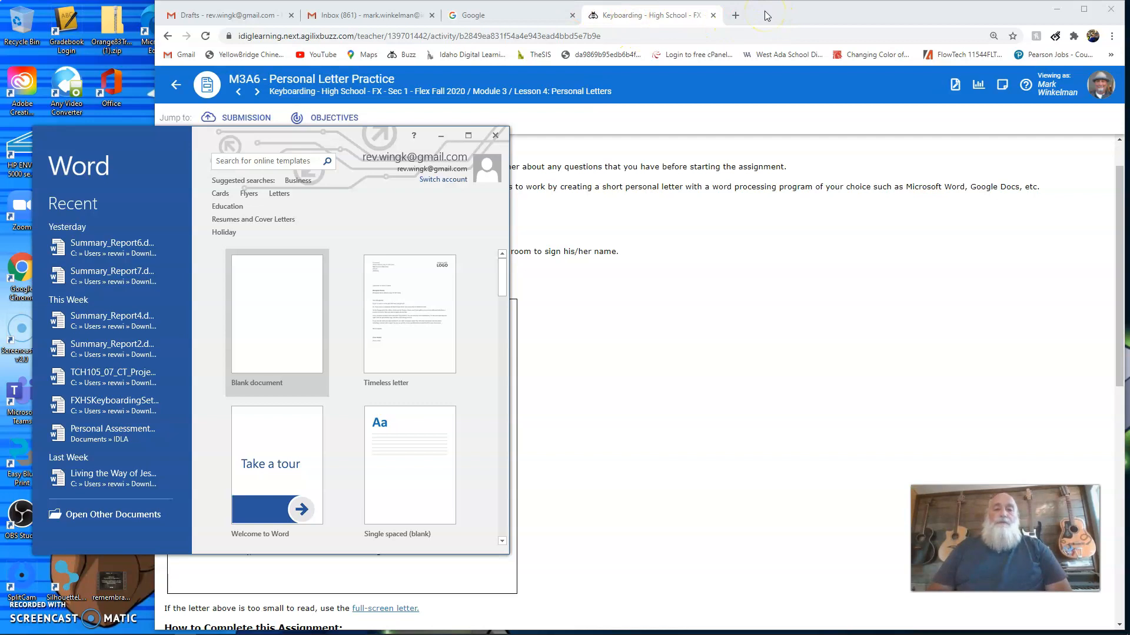
# Arrange the browser and Word windows side by side and create a blank document in Word.
pyautogui.moveTo(766, 15); pyautogui.dragTo(1125, 201)
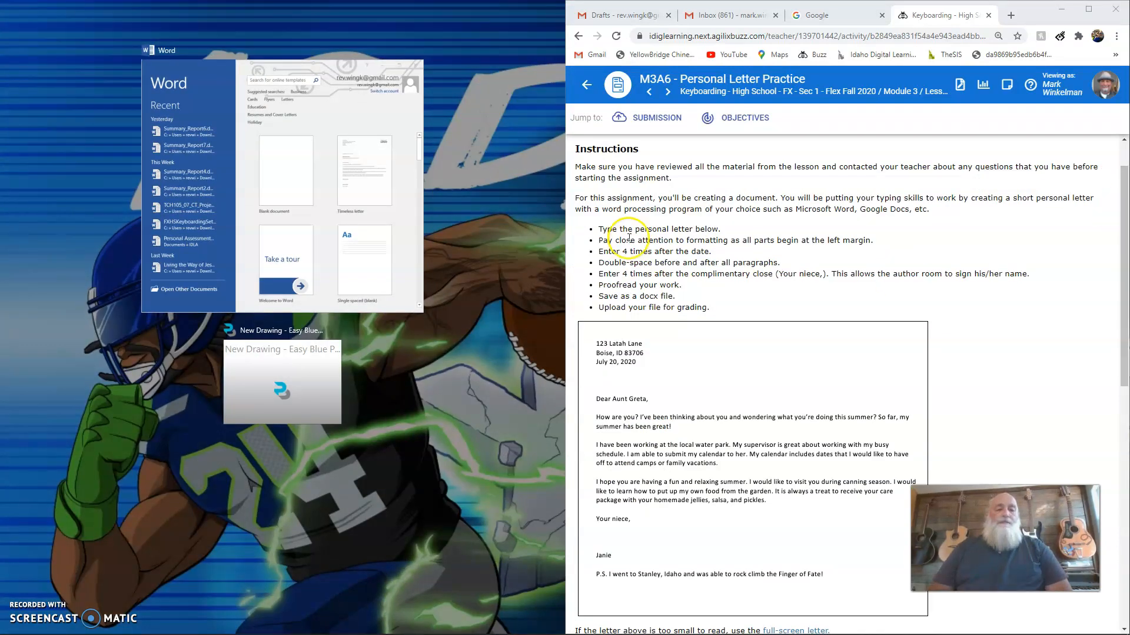
pyautogui.click(301, 65)
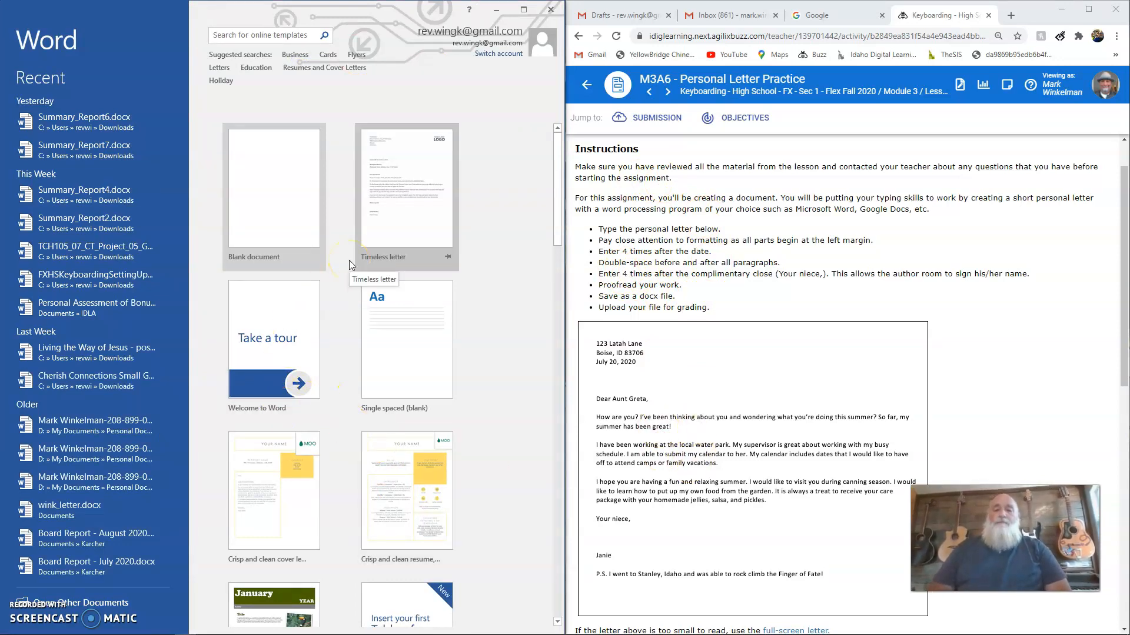
pyautogui.click(284, 200)
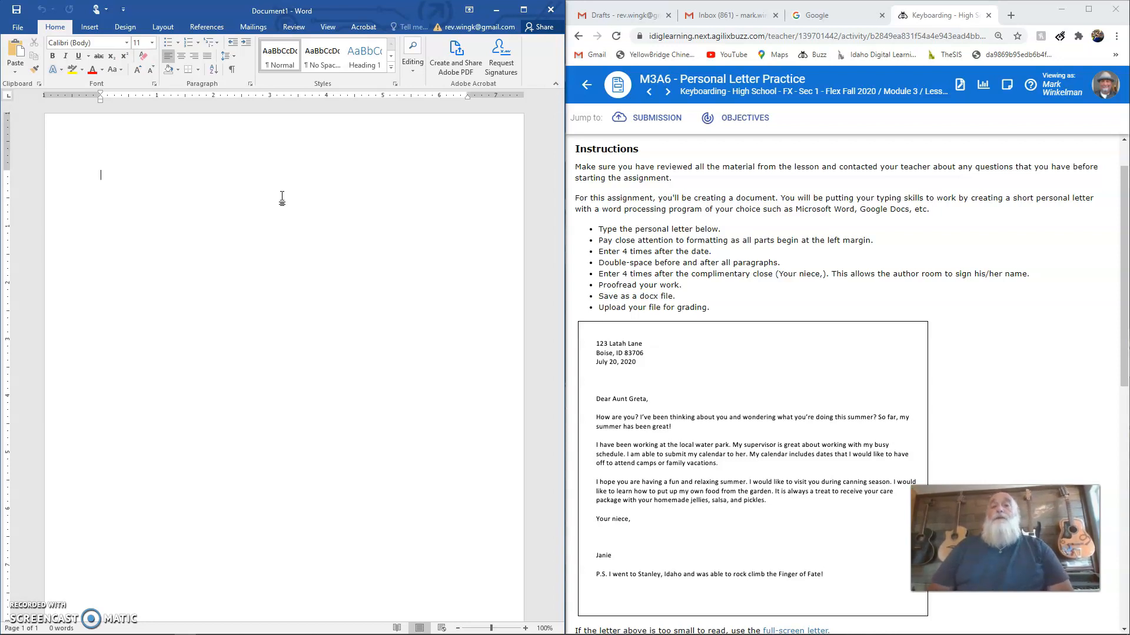
# Remove the space after paragraphs in the blank document and check the line and paragraph spacing options.
pyautogui.click(233, 58)
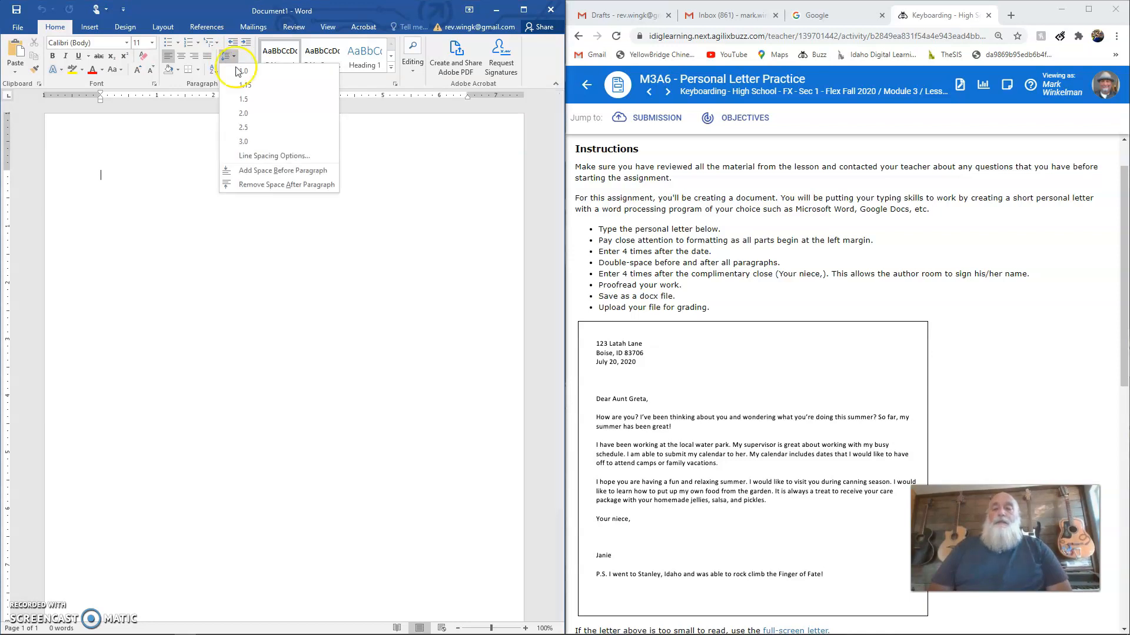
pyautogui.click(282, 187)
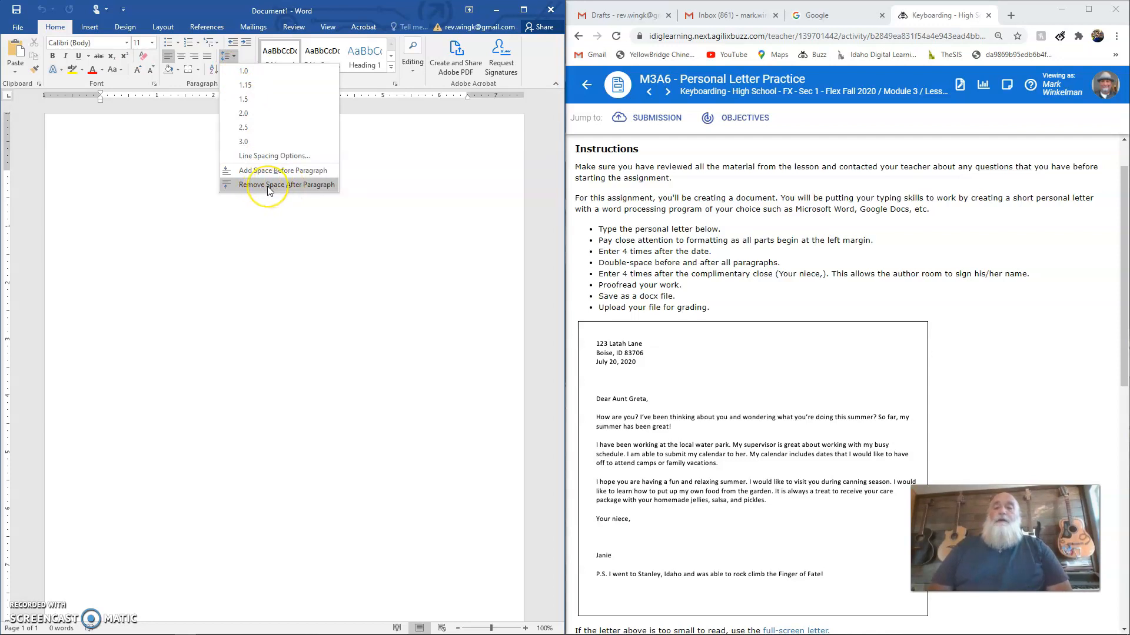
pyautogui.click(268, 187)
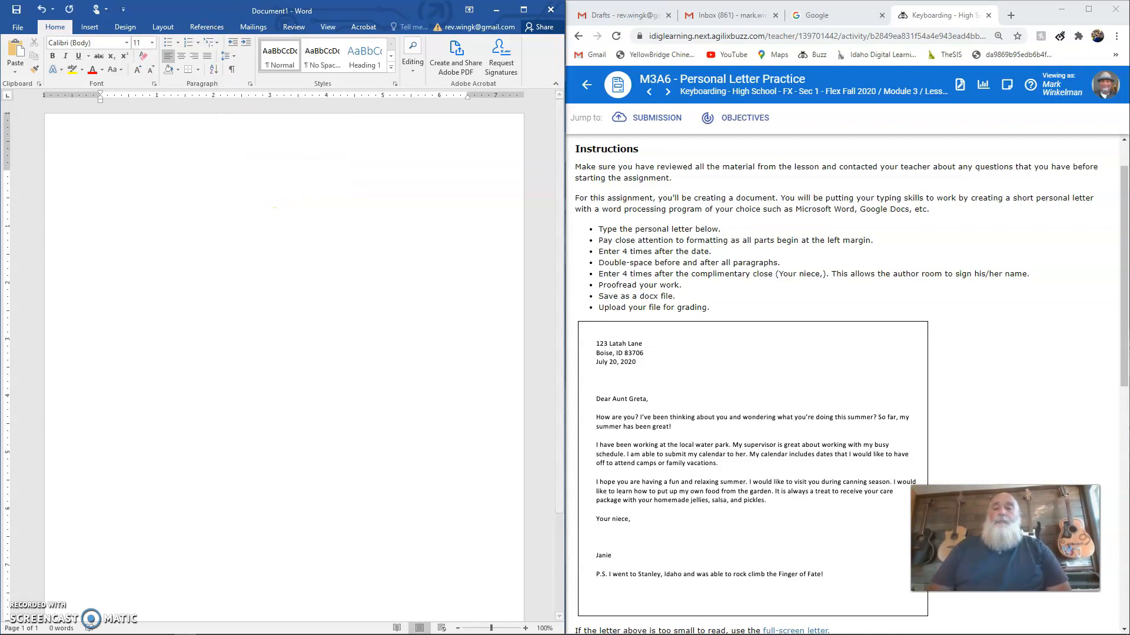
pyautogui.click(231, 59)
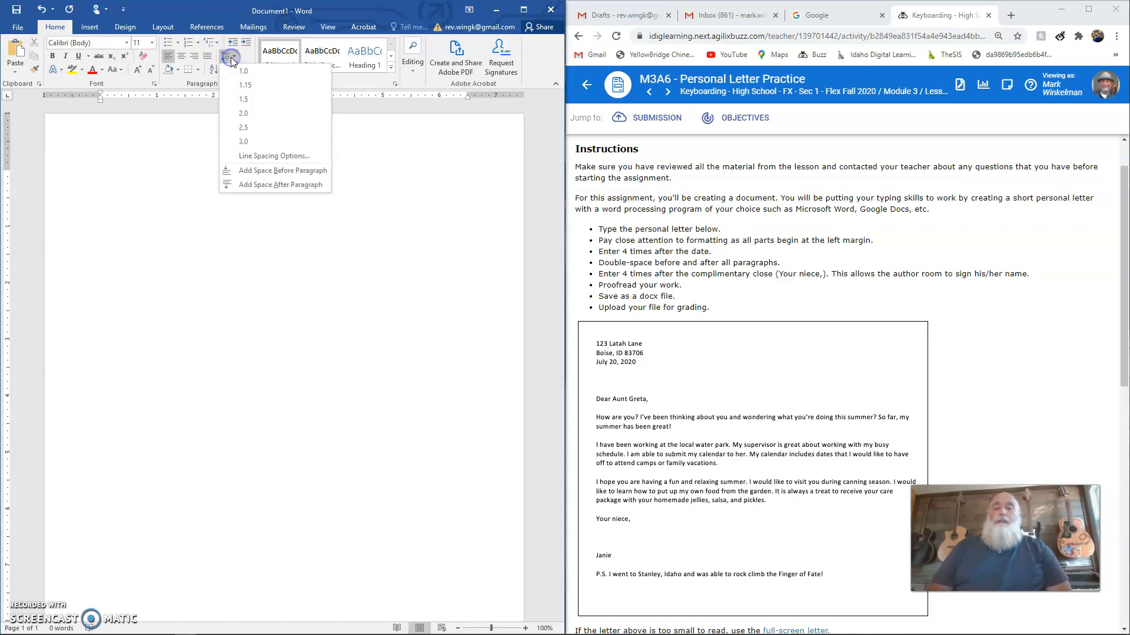
pyautogui.click(254, 176)
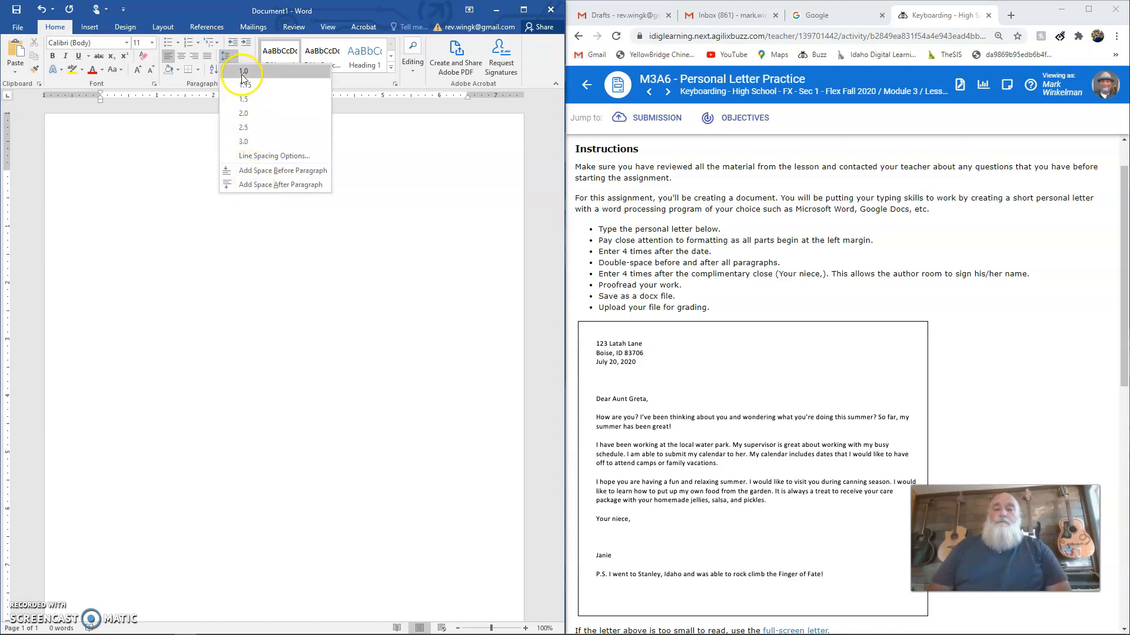
pyautogui.click(122, 176)
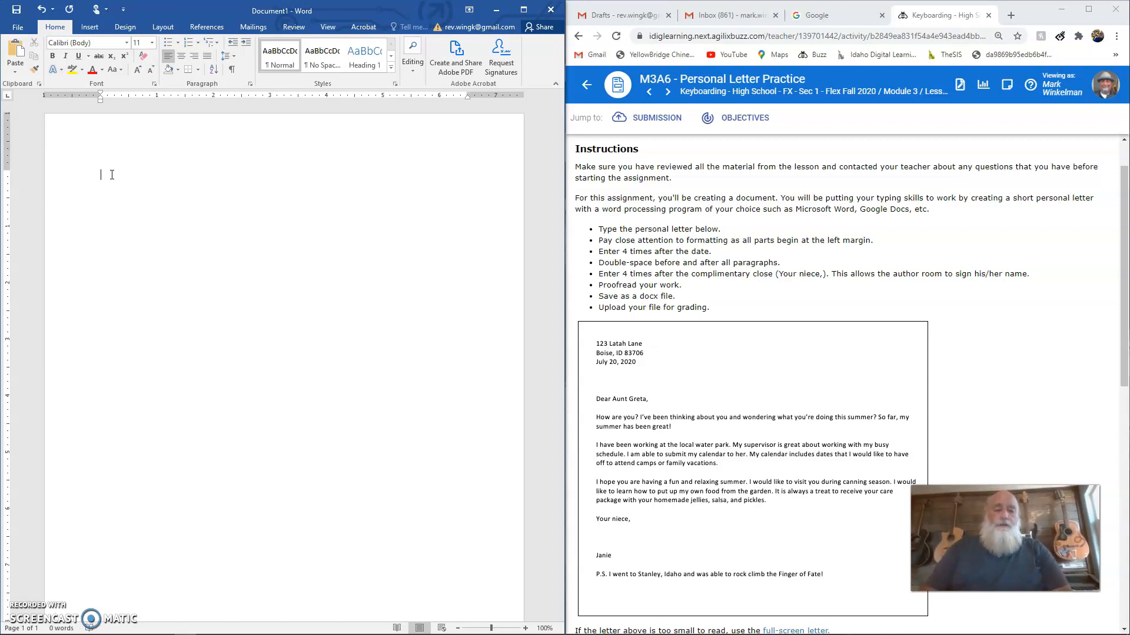
# Zoom the assignment page in by three levels and bring the sample letter into view for copying.
pyautogui.moveTo(1124, 270); pyautogui.dragTo(1124, 316)
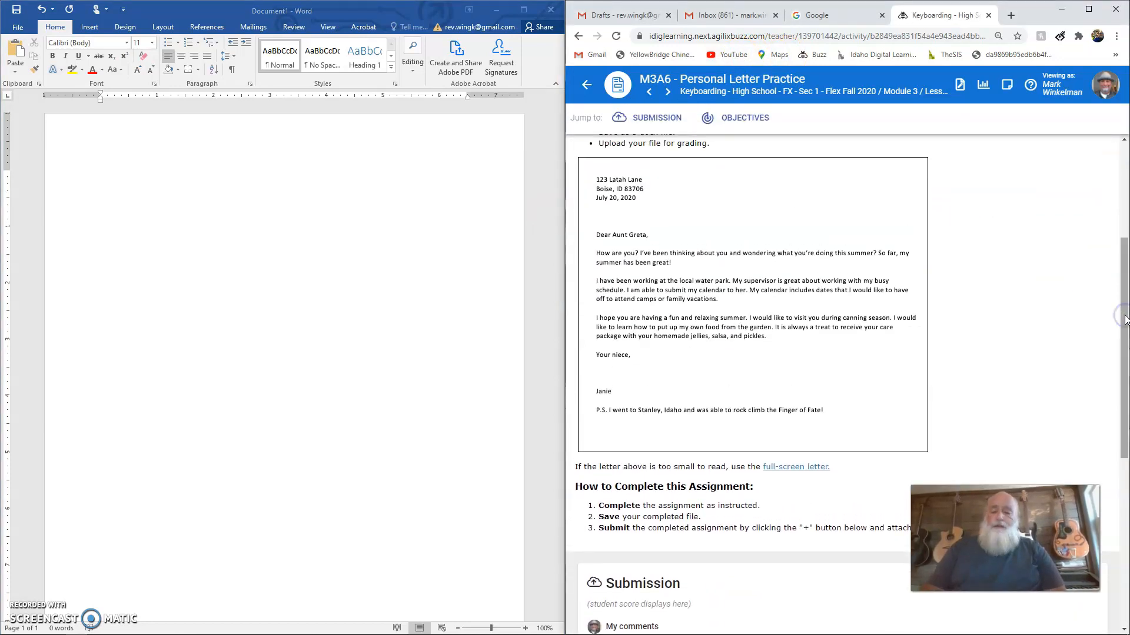
pyautogui.hotkey('ctrl', '+')
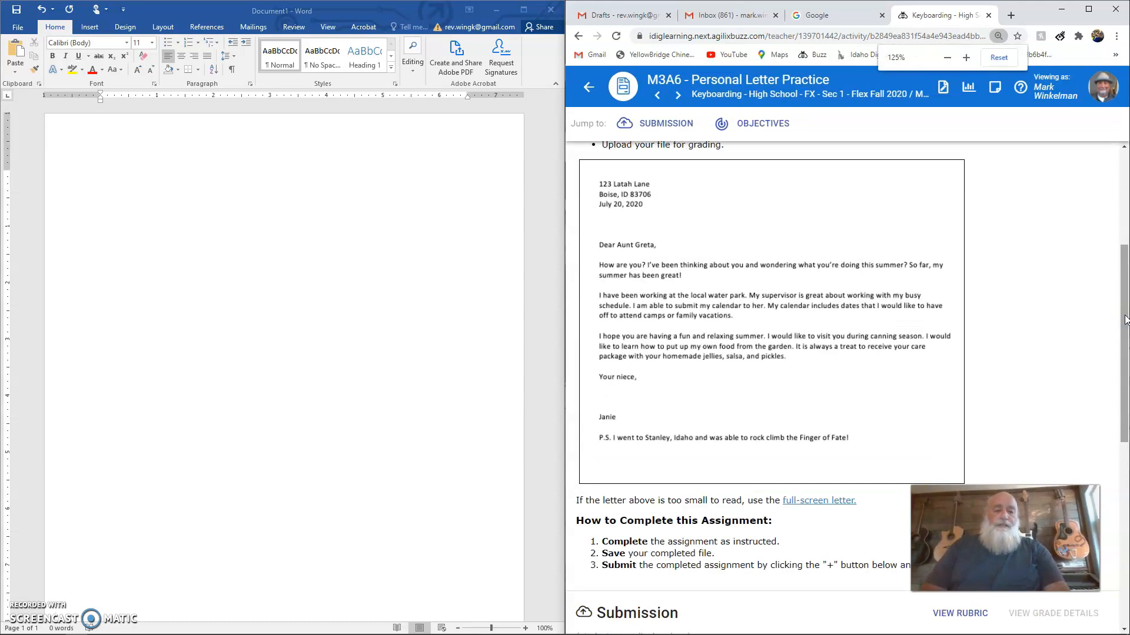
pyautogui.hotkey('ctrl', '+')
pyautogui.hotkey('ctrl', '+')
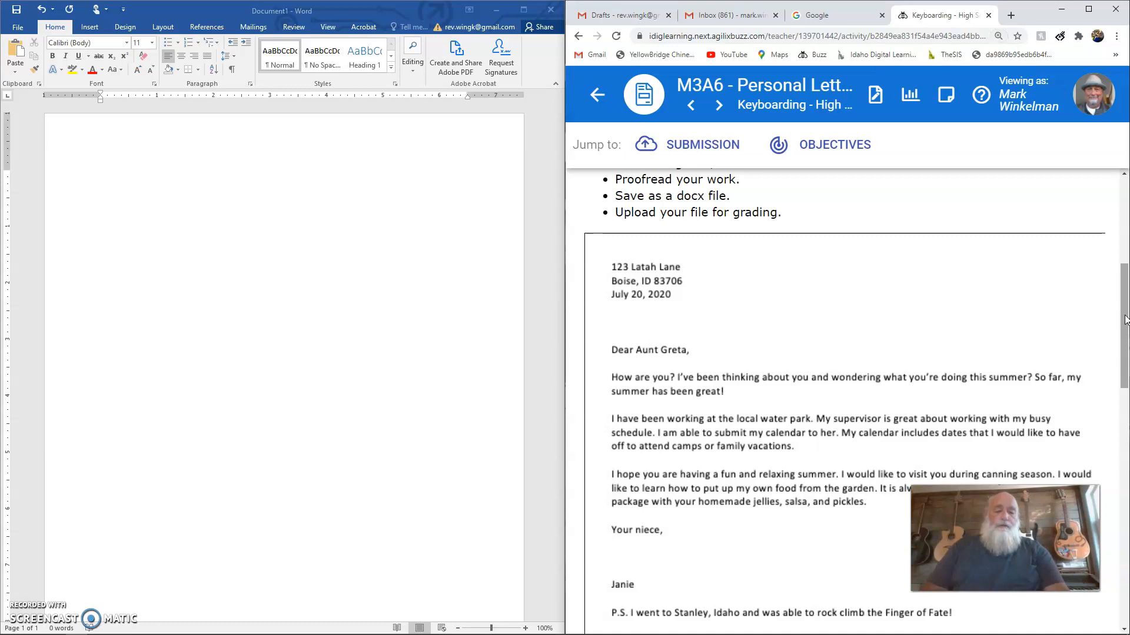
pyautogui.moveTo(1124, 319); pyautogui.dragTo(1124, 334)
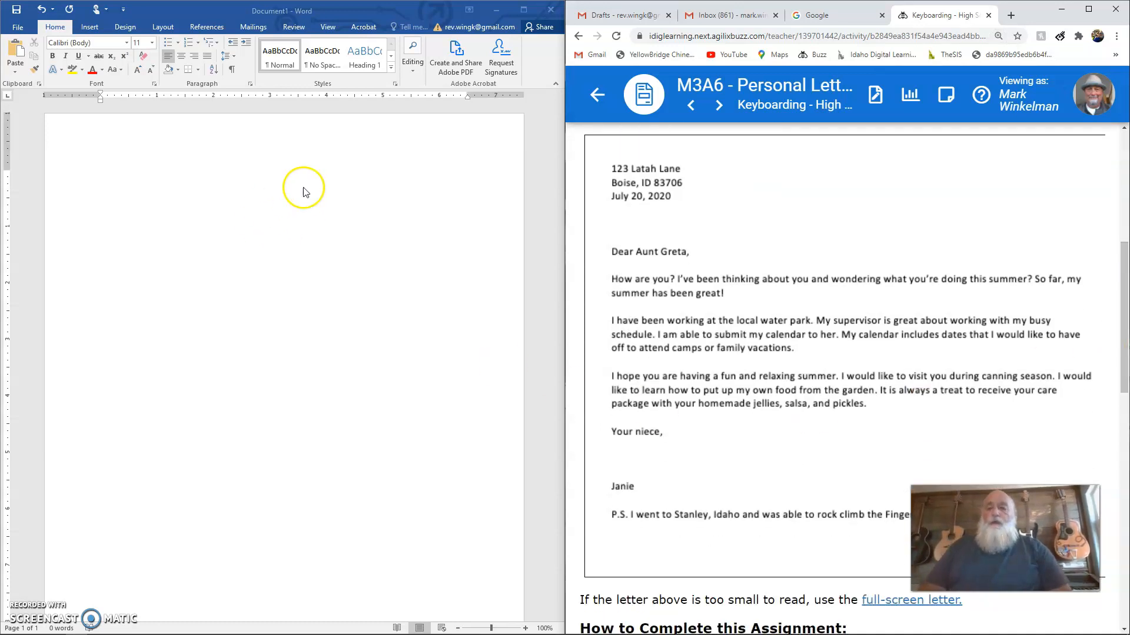
# Enter the sender's street address and the city, state and ZIP line as the first two lines of the letter's heading.
pyautogui.click(180, 199)
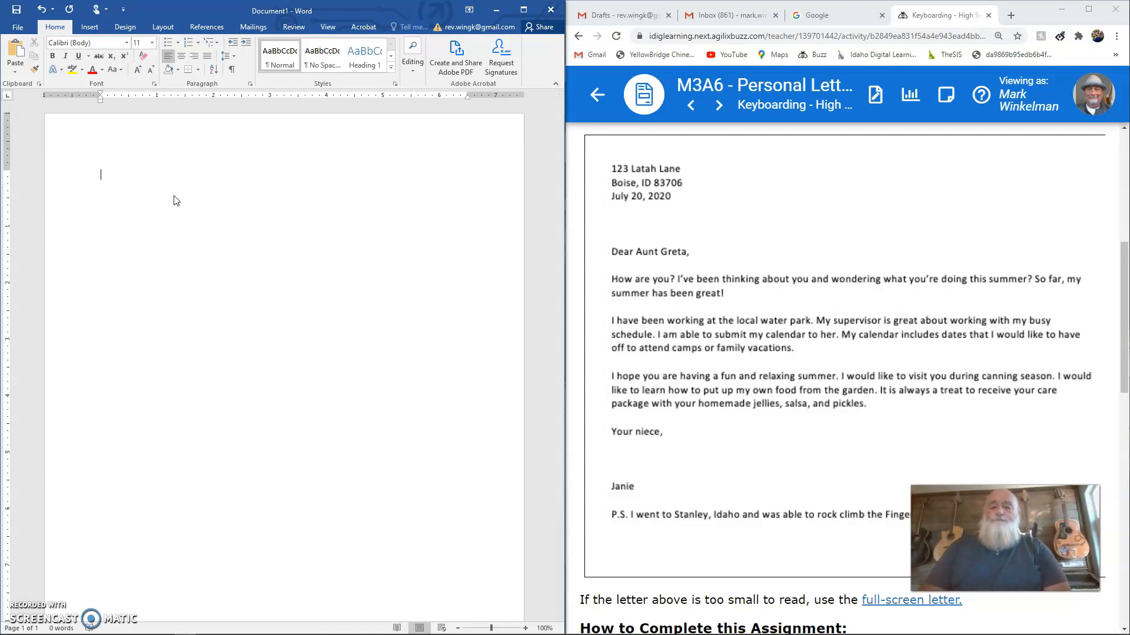
pyautogui.write('123')
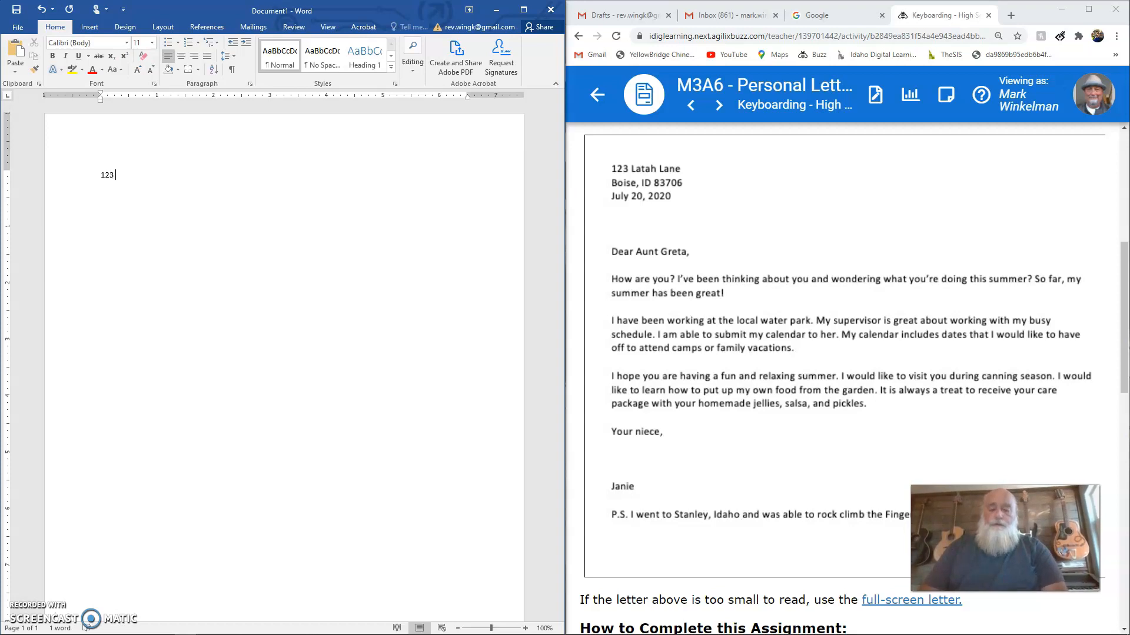
pyautogui.write(' Latah Lane')
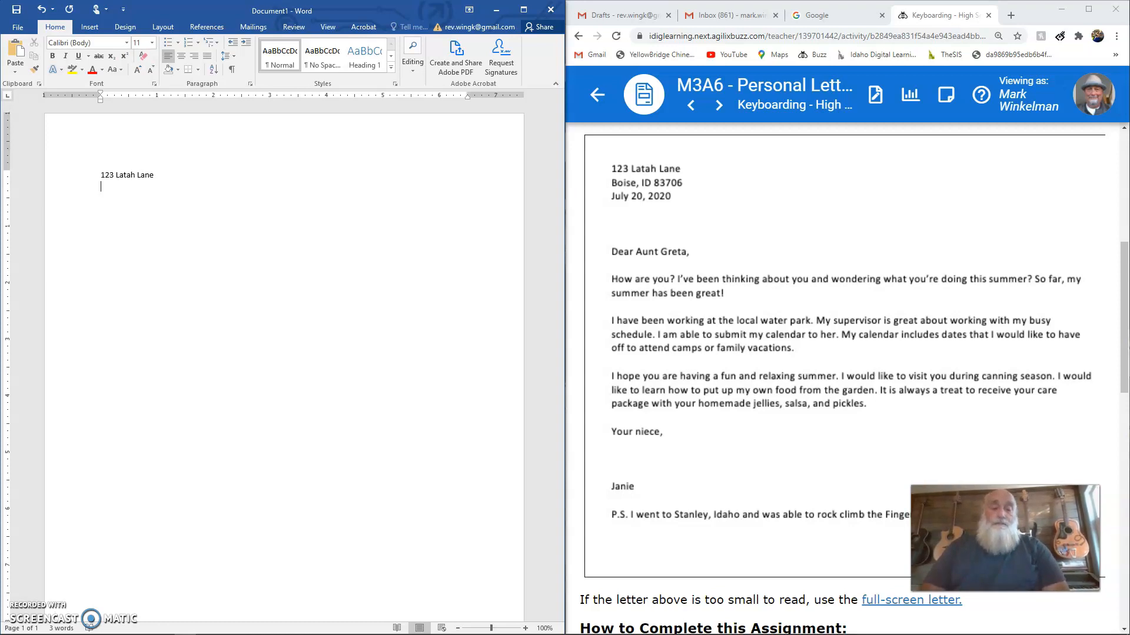
pyautogui.write('Bois')
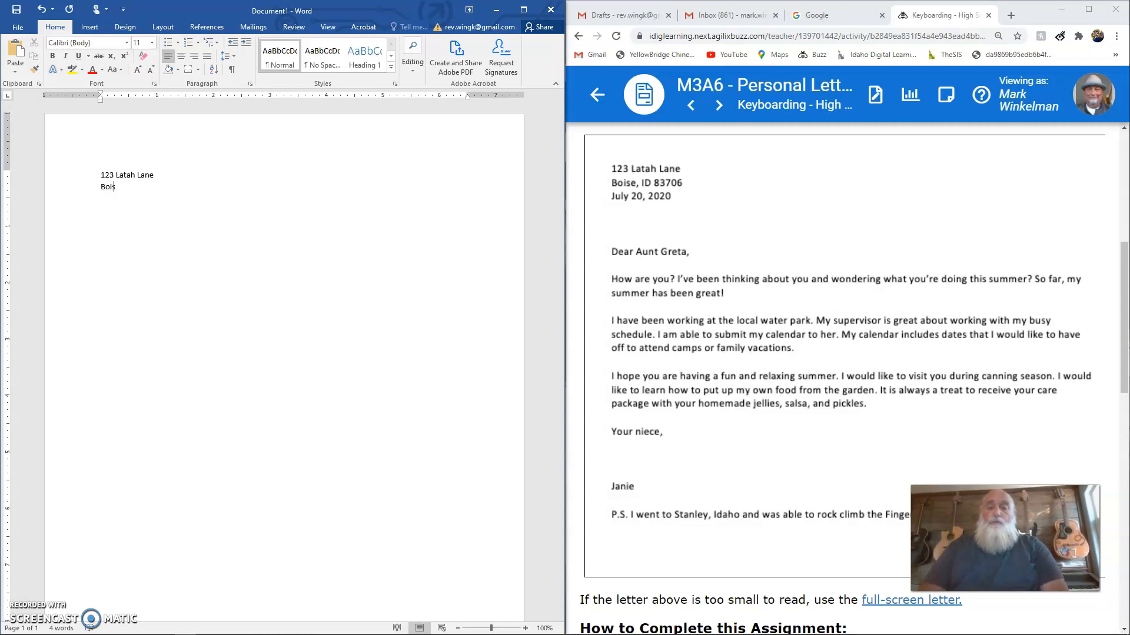
pyautogui.write('e, ID')
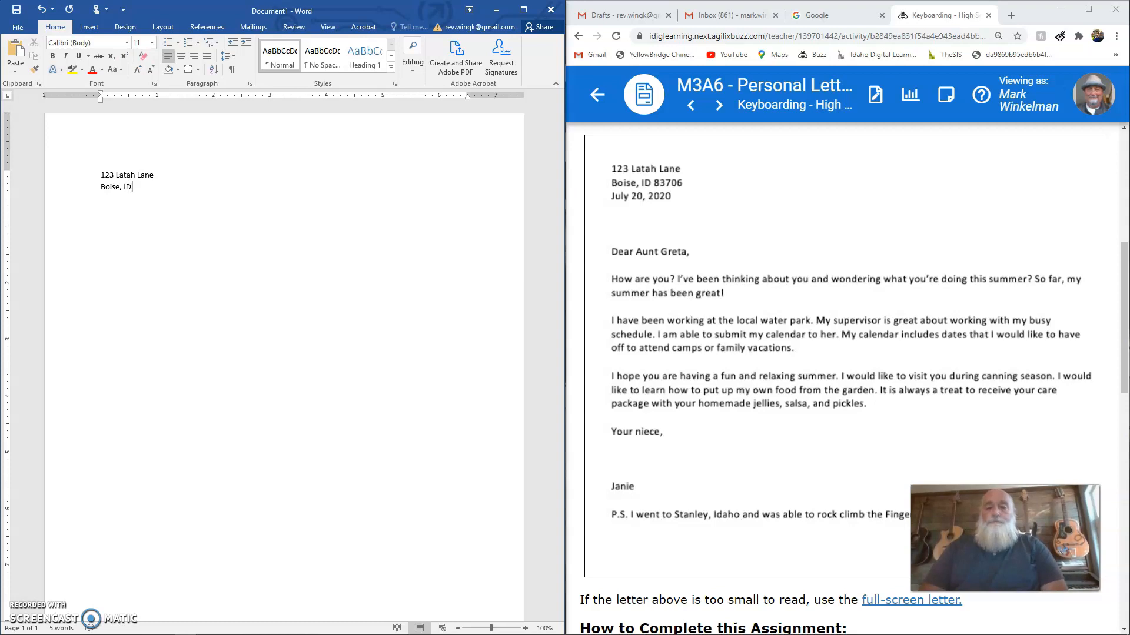
pyautogui.write(' 83')
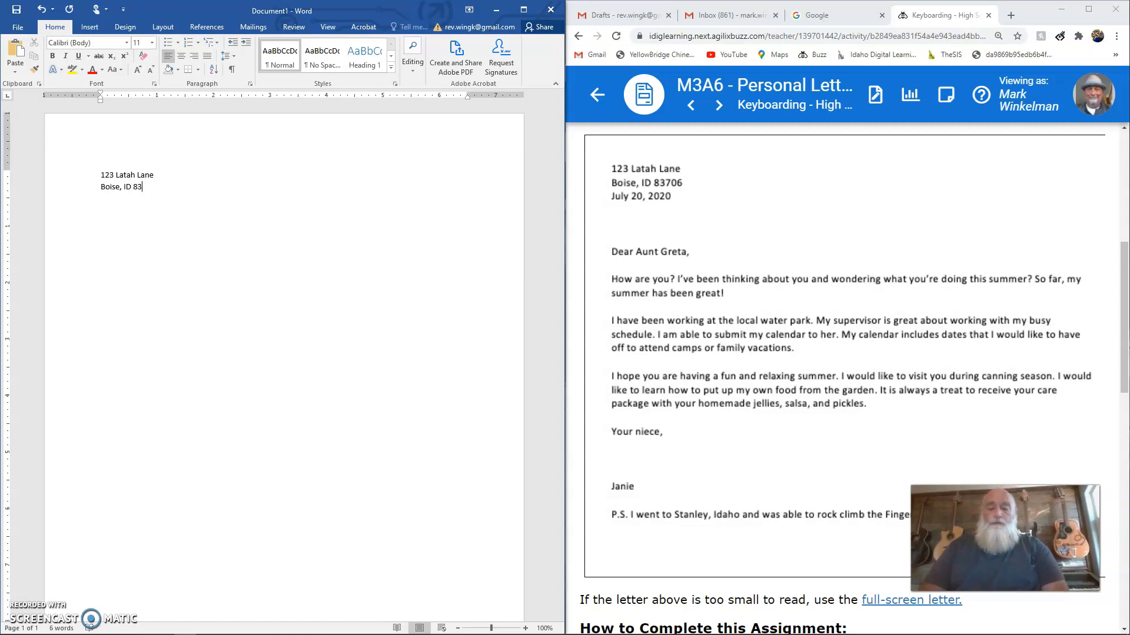
pyautogui.write('607')
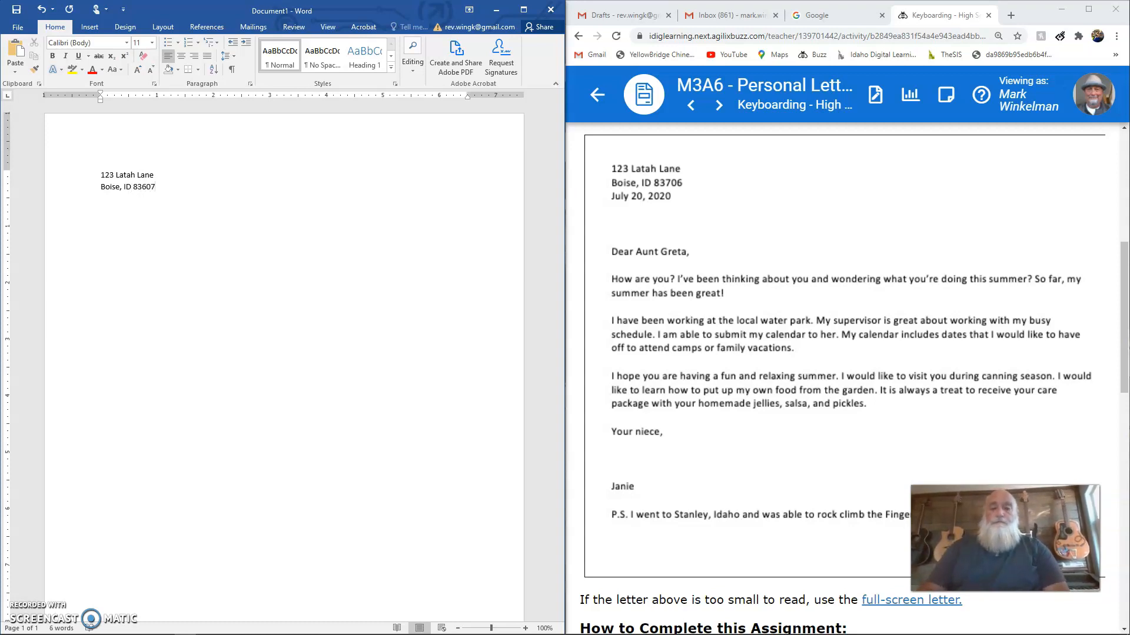
pyautogui.press('Return')
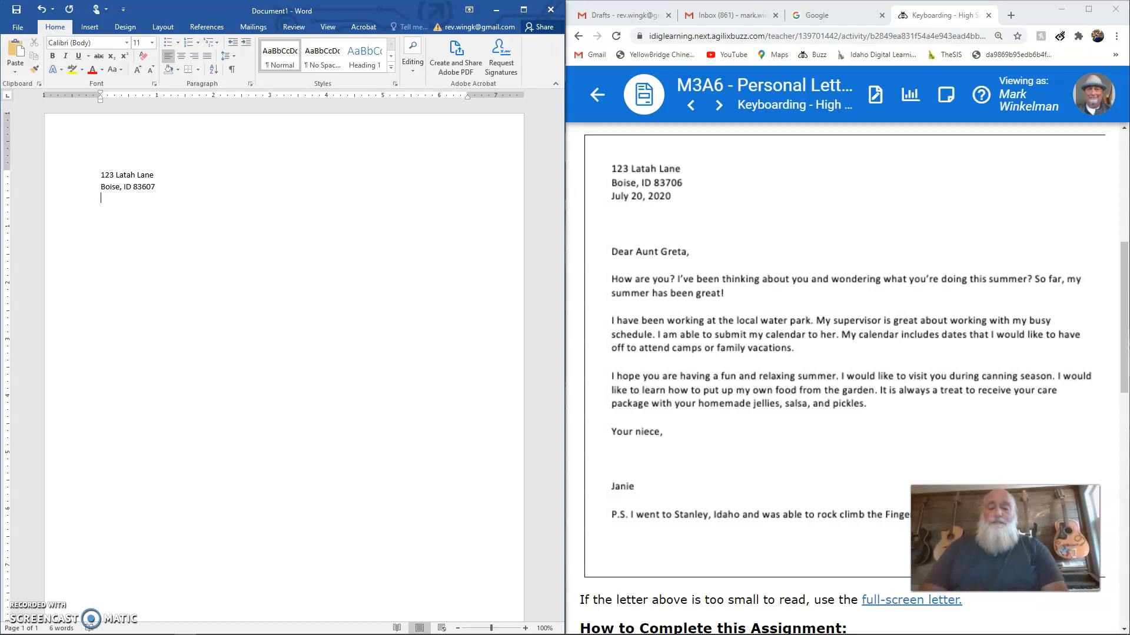
# Add the date July 20, 2020 as the third heading line and leave four blank lines beneath it.
pyautogui.write('Jul')
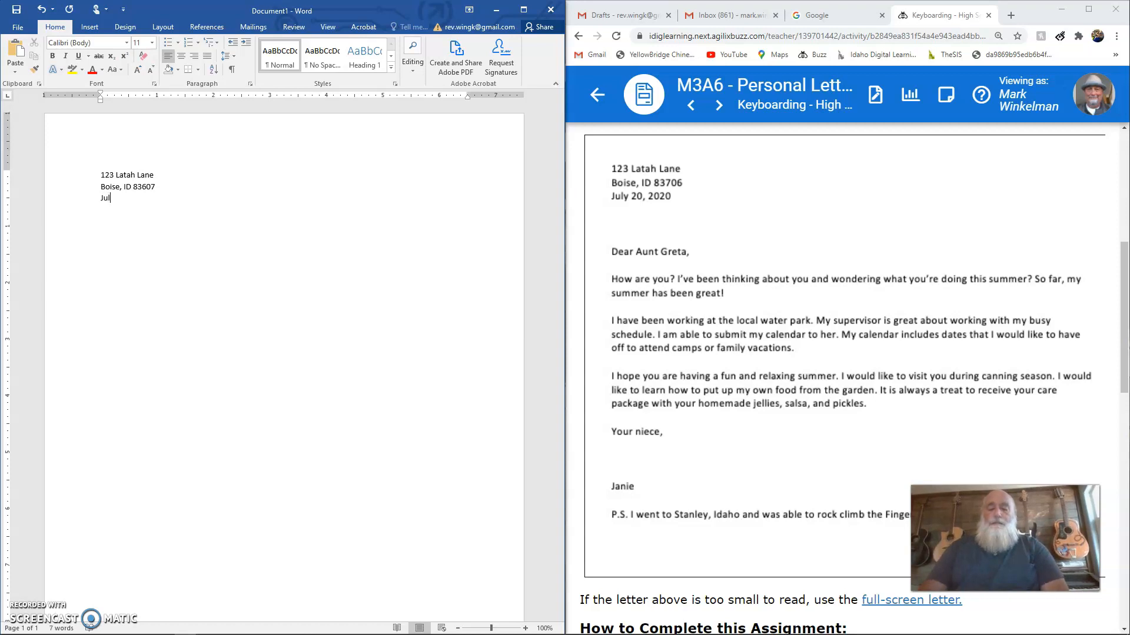
pyautogui.write('y 2')
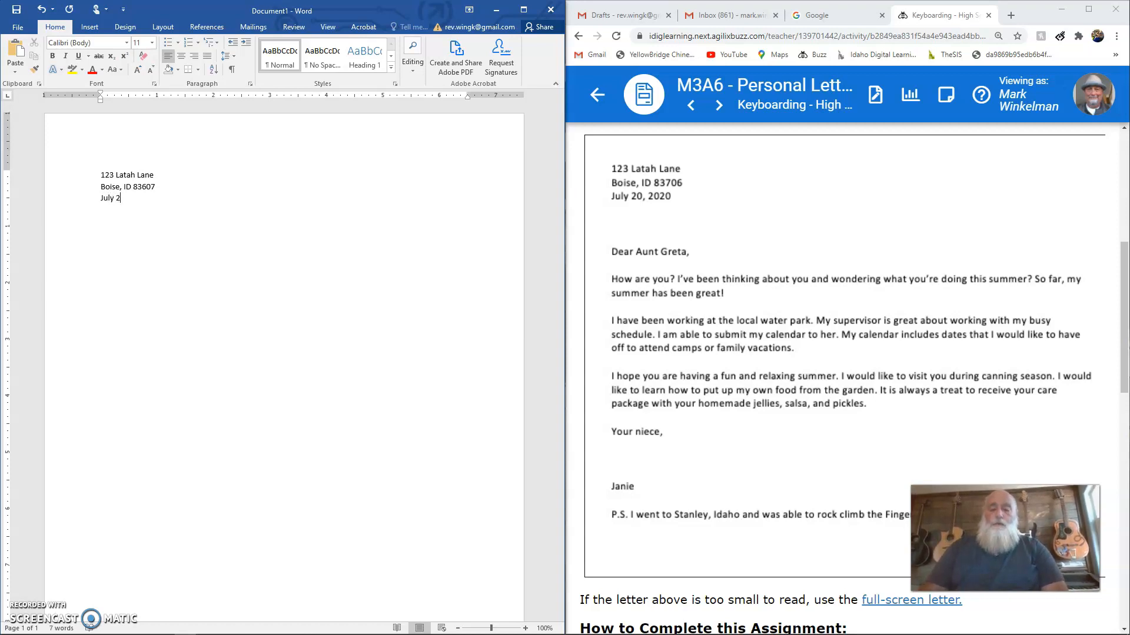
pyautogui.write('0, 2020')
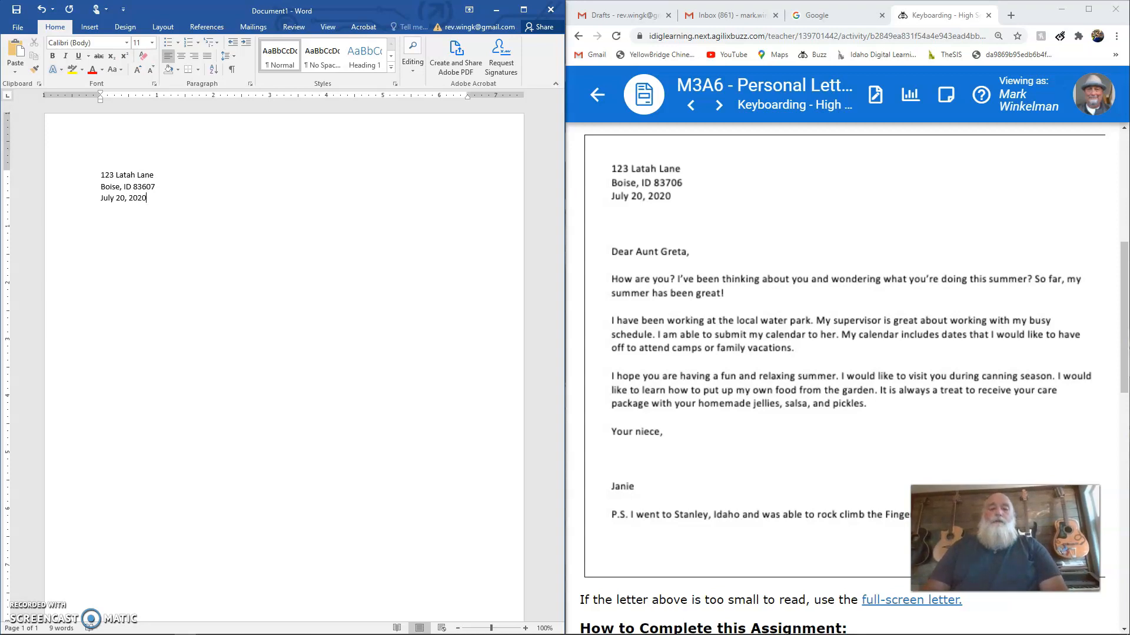
pyautogui.press('Return')
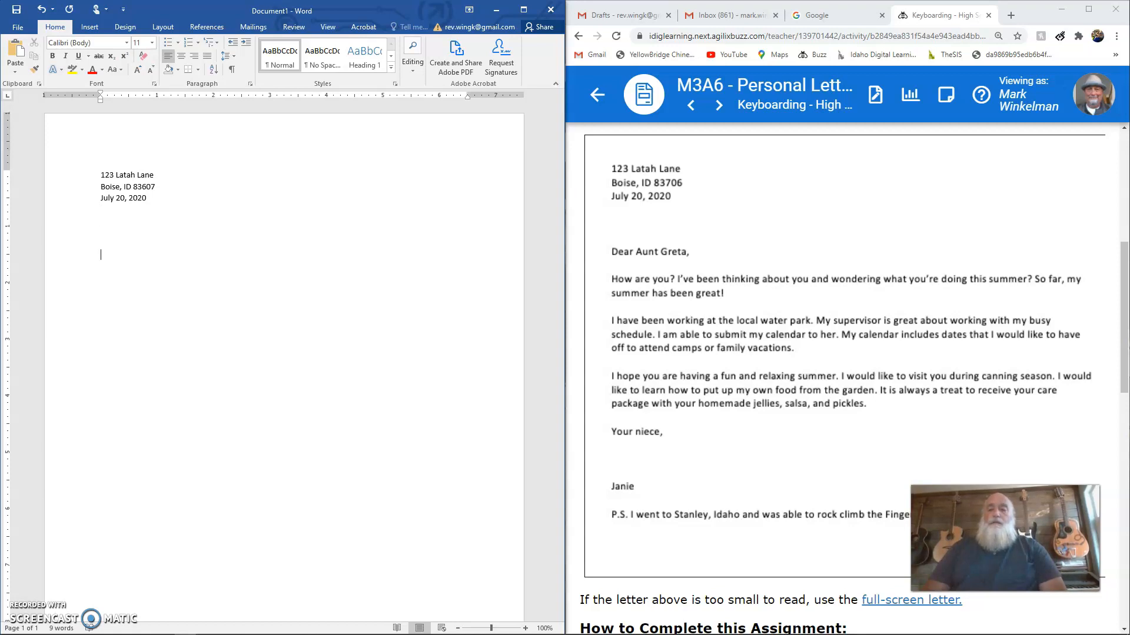
# Enter the salutation to the aunt as in the sample letter, ending with a comma, and leave one blank line beneath it.
pyautogui.write('Dear A')
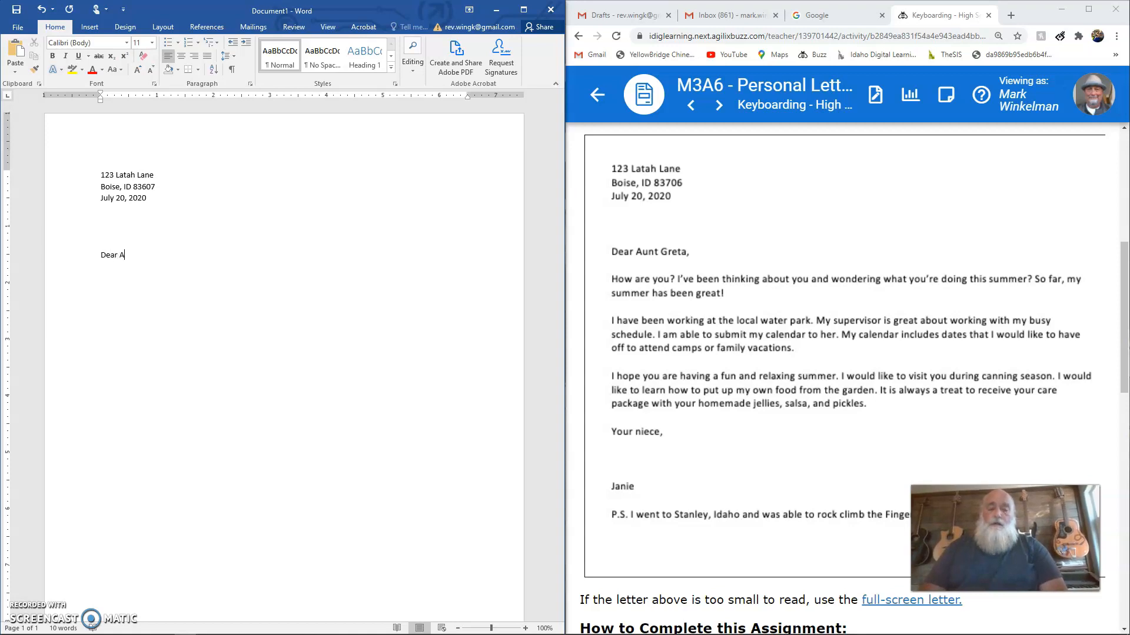
pyautogui.write('unt')
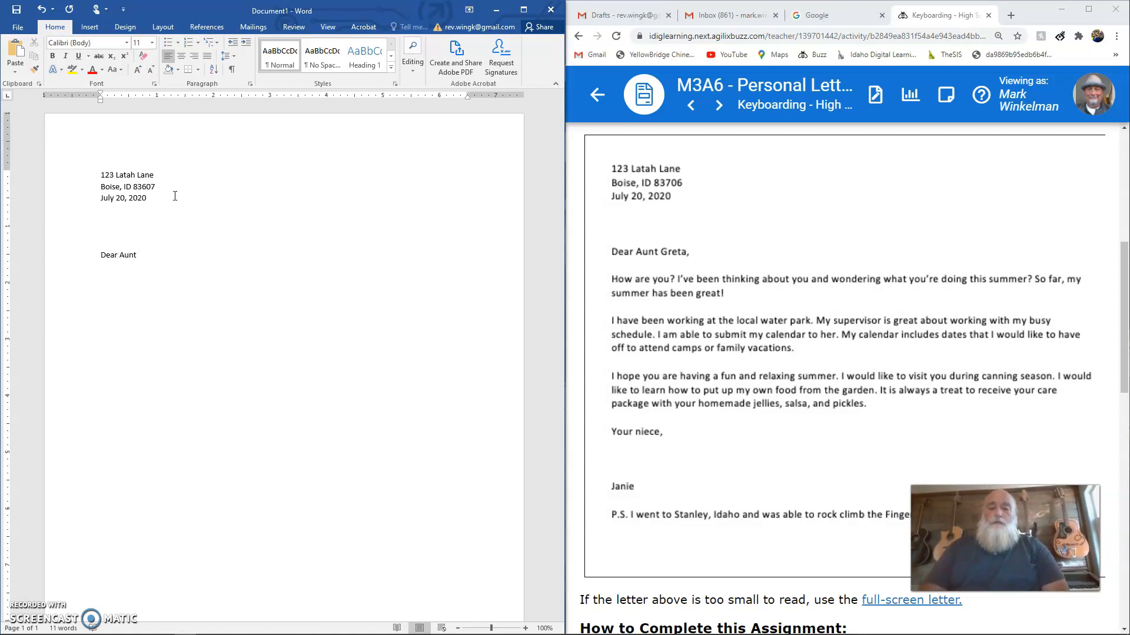
pyautogui.write(' Greta')
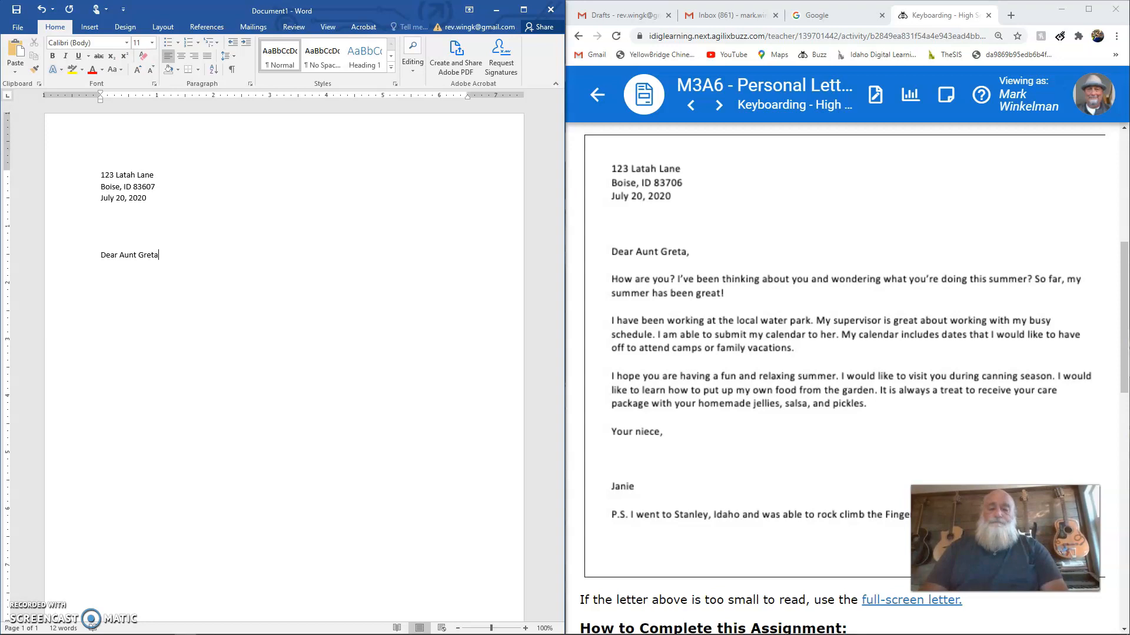
pyautogui.write(',')
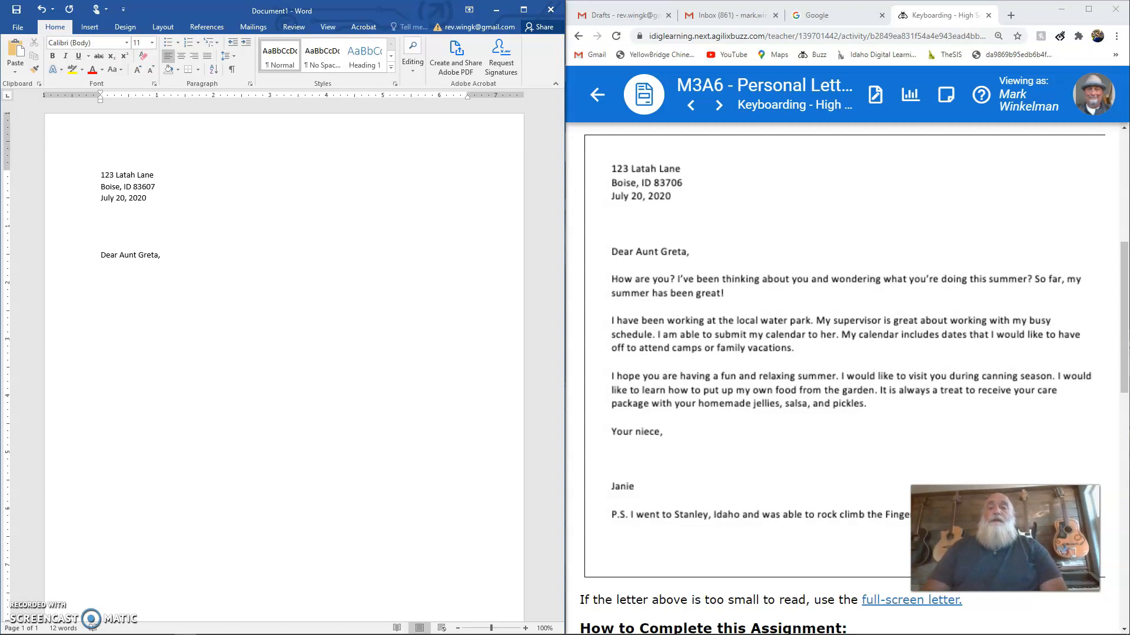
# Show the paragraph marks to check the blank lines around the salutation, hide them again and return to the body's starting line.
pyautogui.click(231, 71)
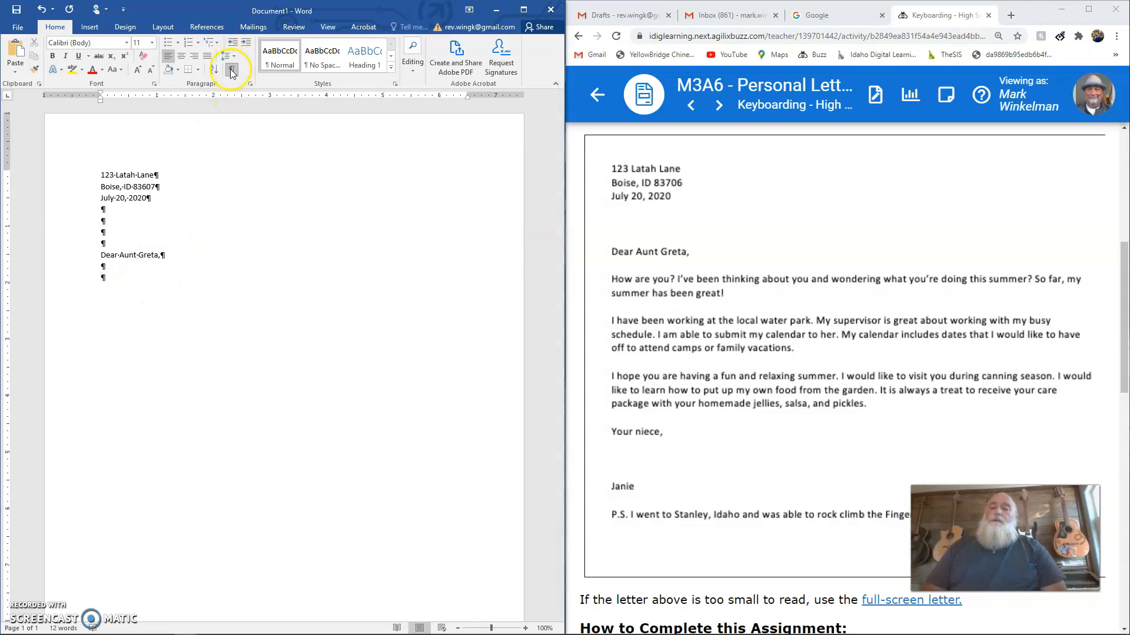
pyautogui.moveTo(142, 267); pyautogui.dragTo(189, 190)
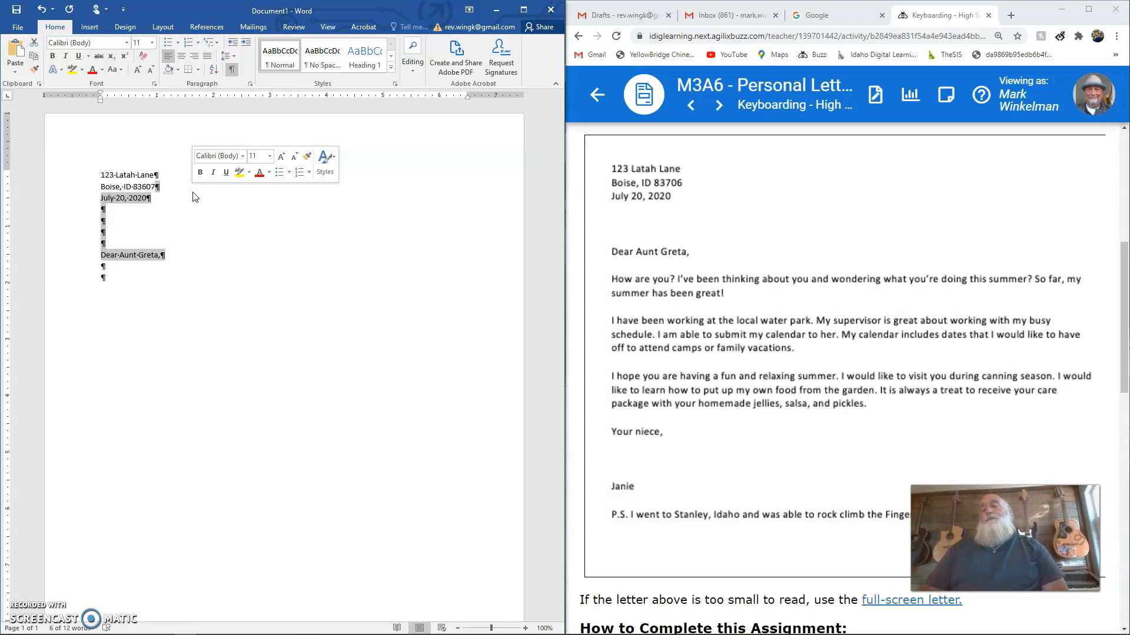
pyautogui.click(233, 70)
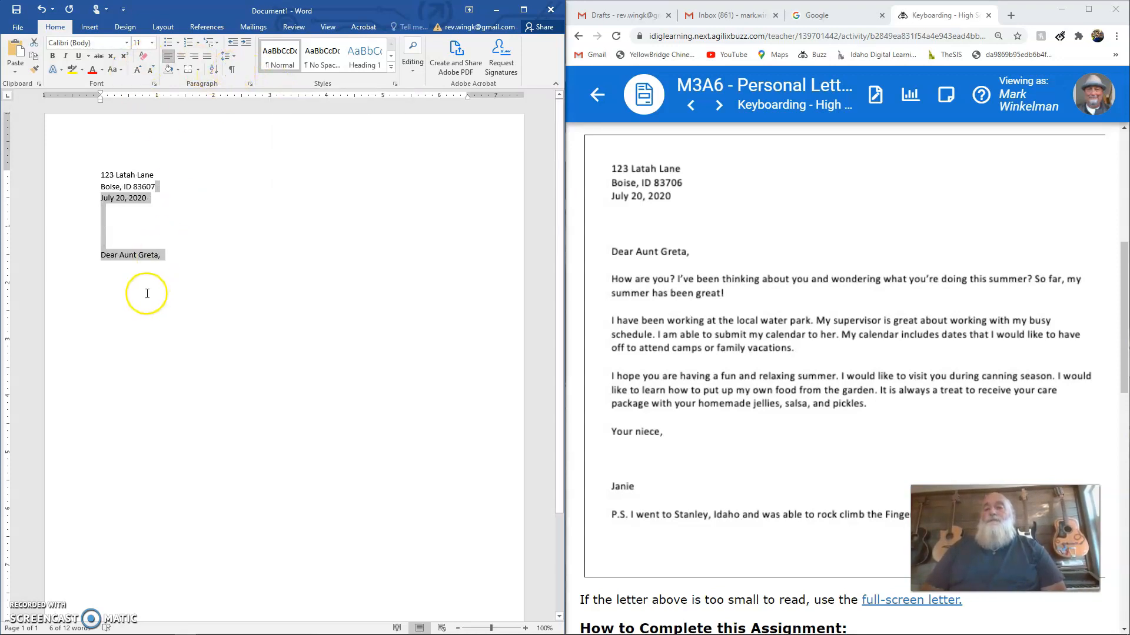
pyautogui.click(118, 274)
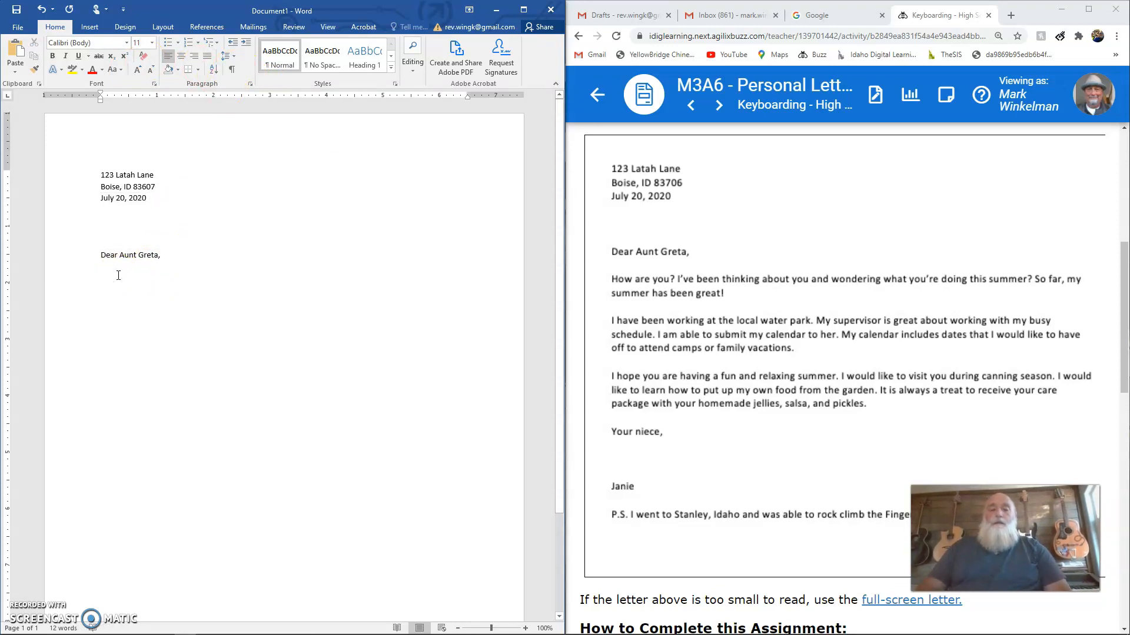
# Begin the first body paragraph with "How are you? I've been thinking about you and wondering what".
pyautogui.write('How are yo')
pyautogui.write('u')
pyautogui.write('? I')
pyautogui.write("'ve be")
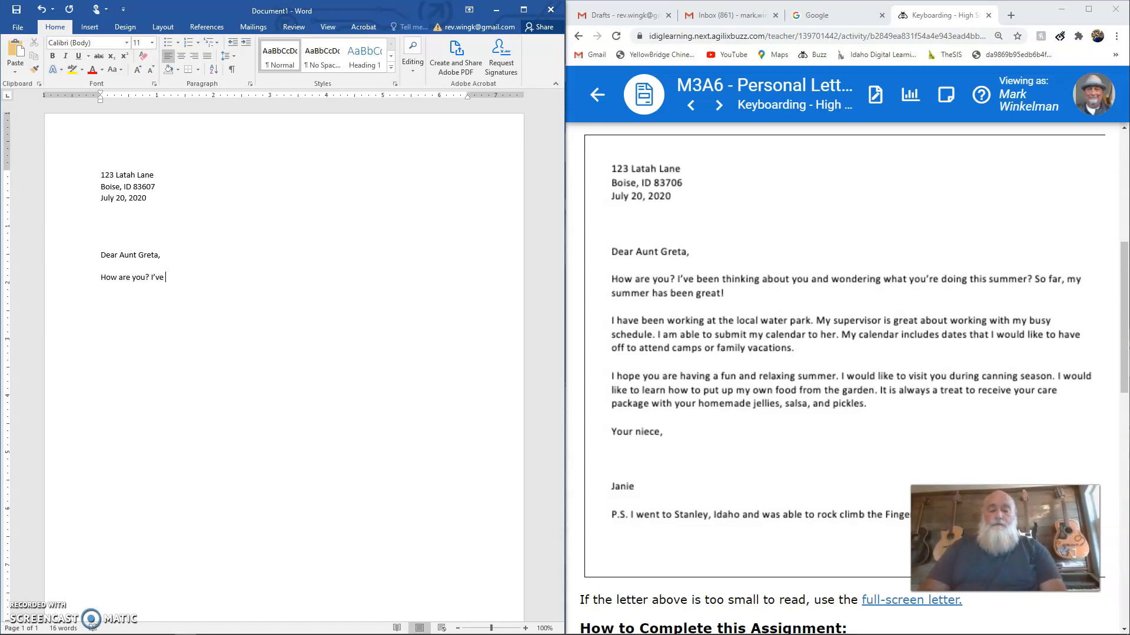
pyautogui.write('en thin')
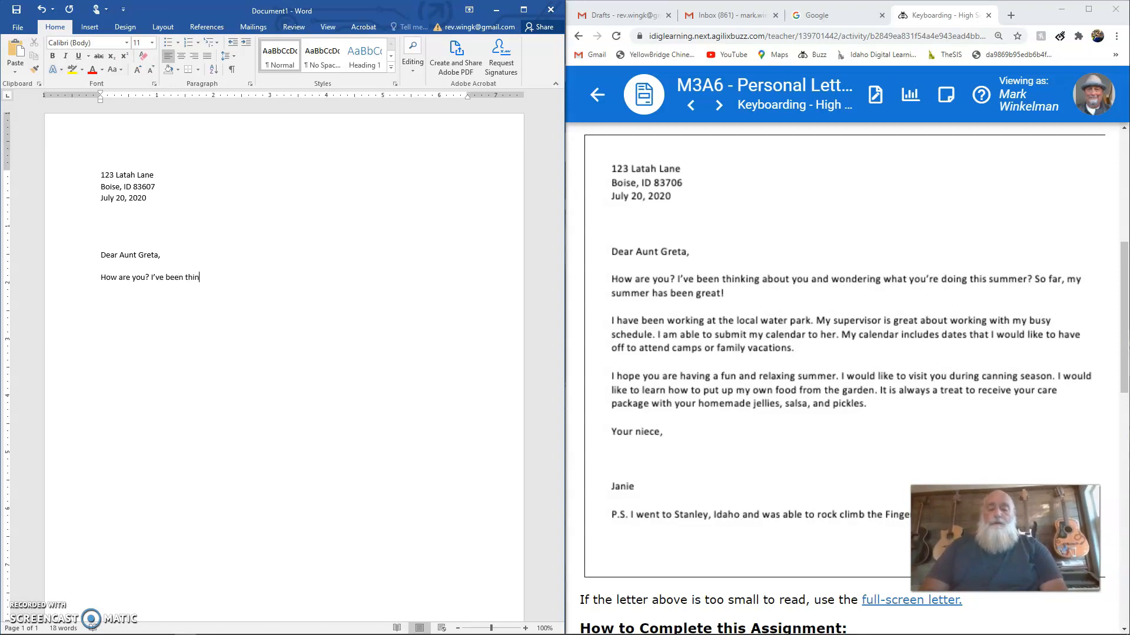
pyautogui.write('king about you and w')
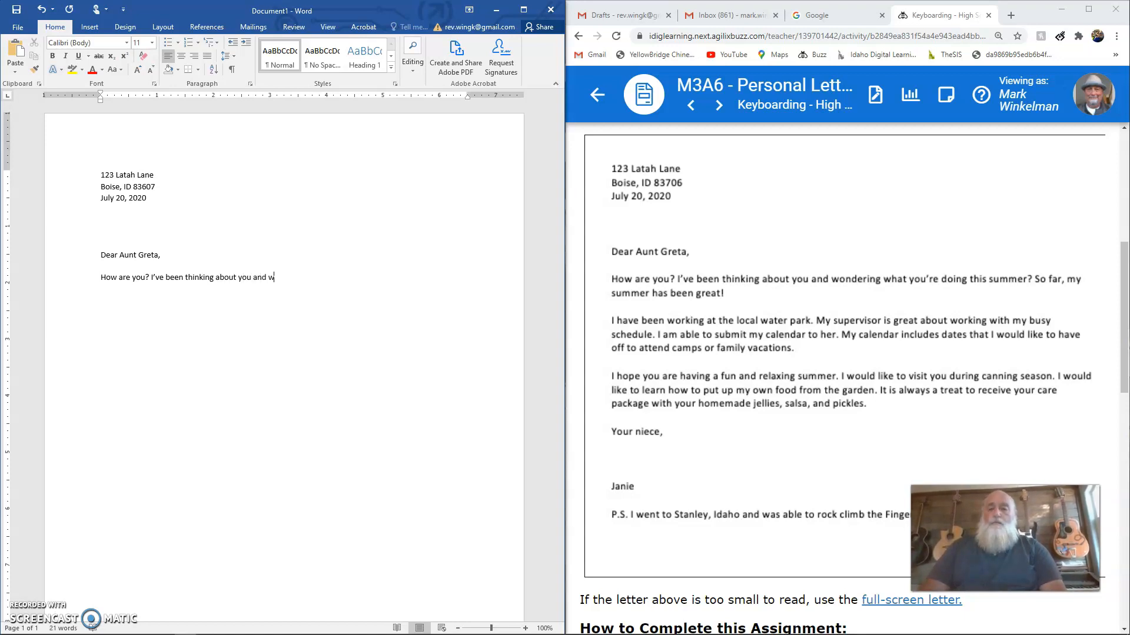
pyautogui.write('ondering')
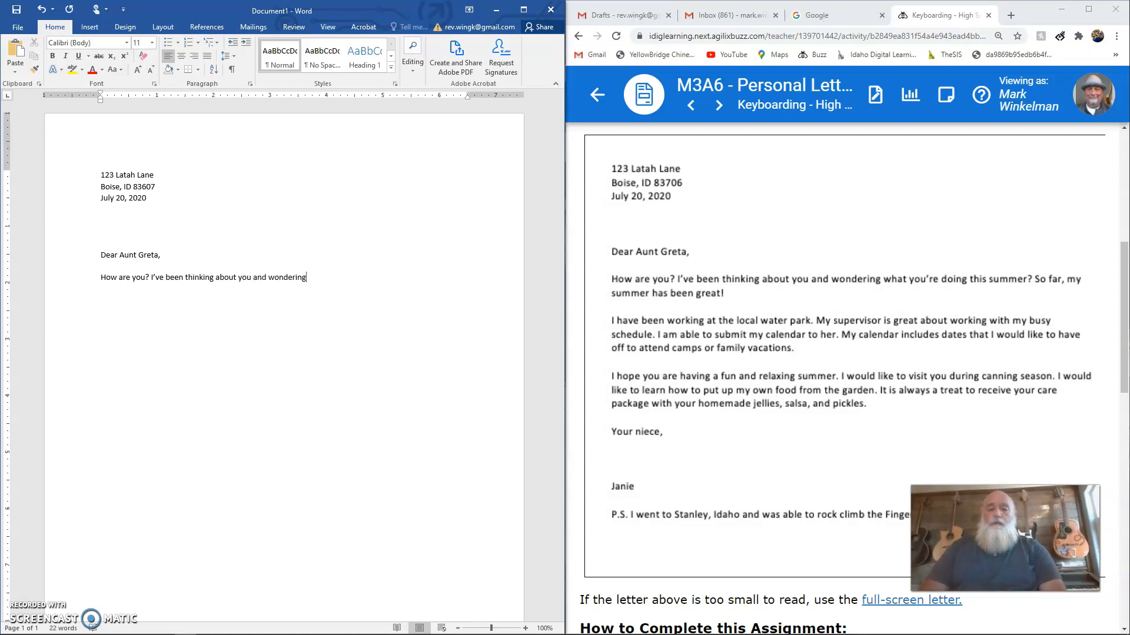
pyautogui.write(' ehat')
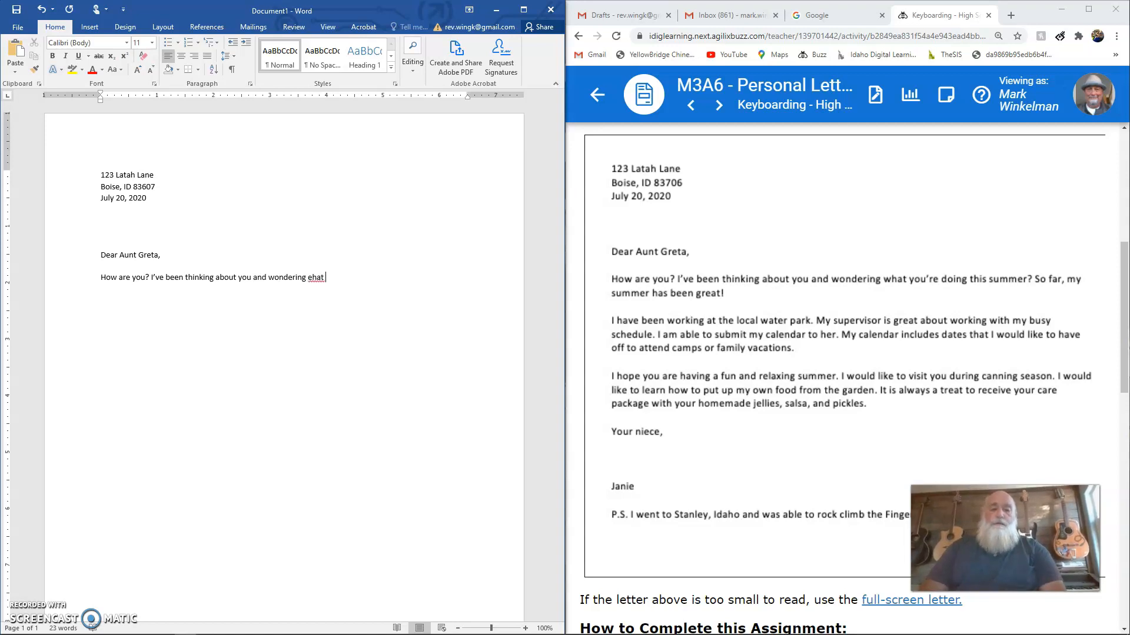
pyautogui.press('BackSpace')
pyautogui.press('BackSpace')
pyautogui.press('BackSpace')
pyautogui.press('BackSpace')
pyautogui.press('BackSpace')
pyautogui.write('what ')
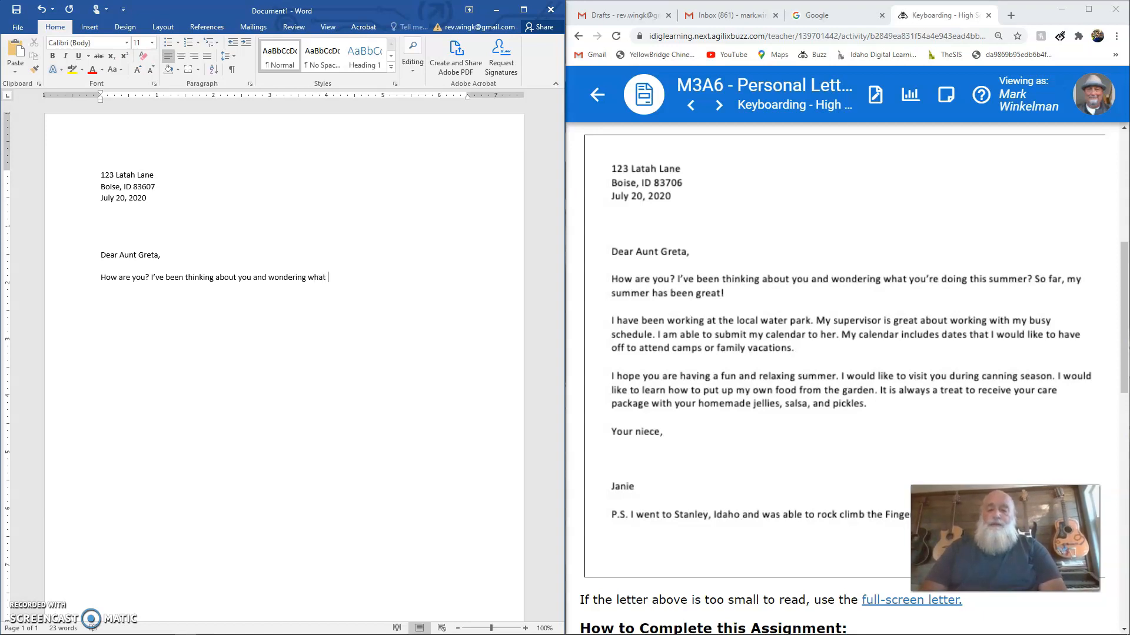
# Finish the first paragraph with "you're doing this summer? So far, my summer has been great!" and leave a blank line beneath it.
pyautogui.write('you')
pyautogui.write("'")
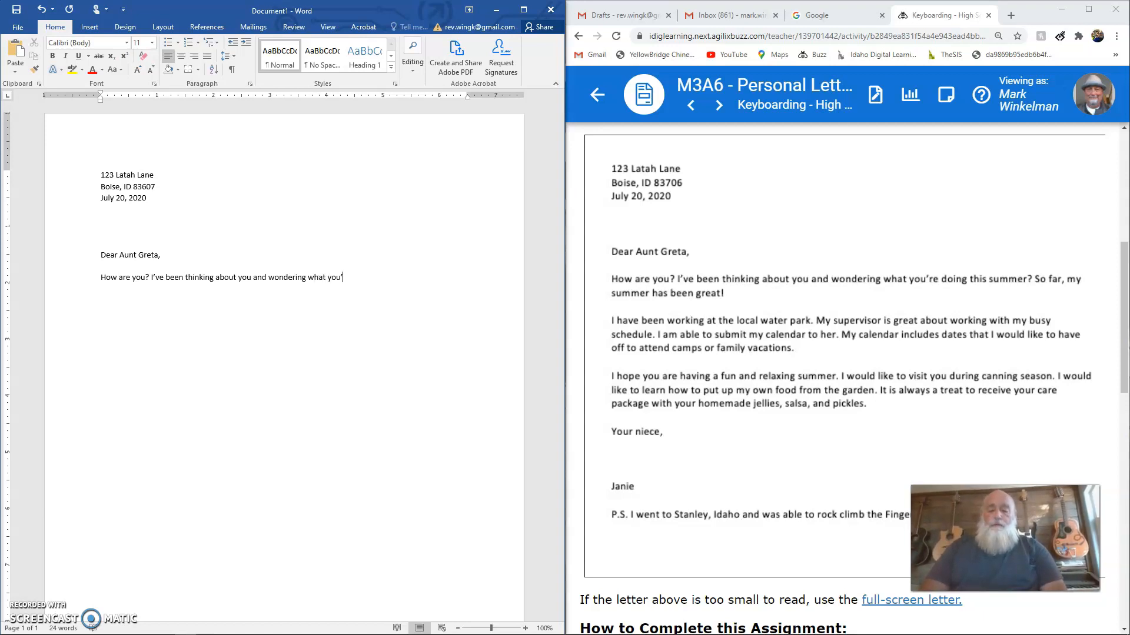
pyautogui.write('re')
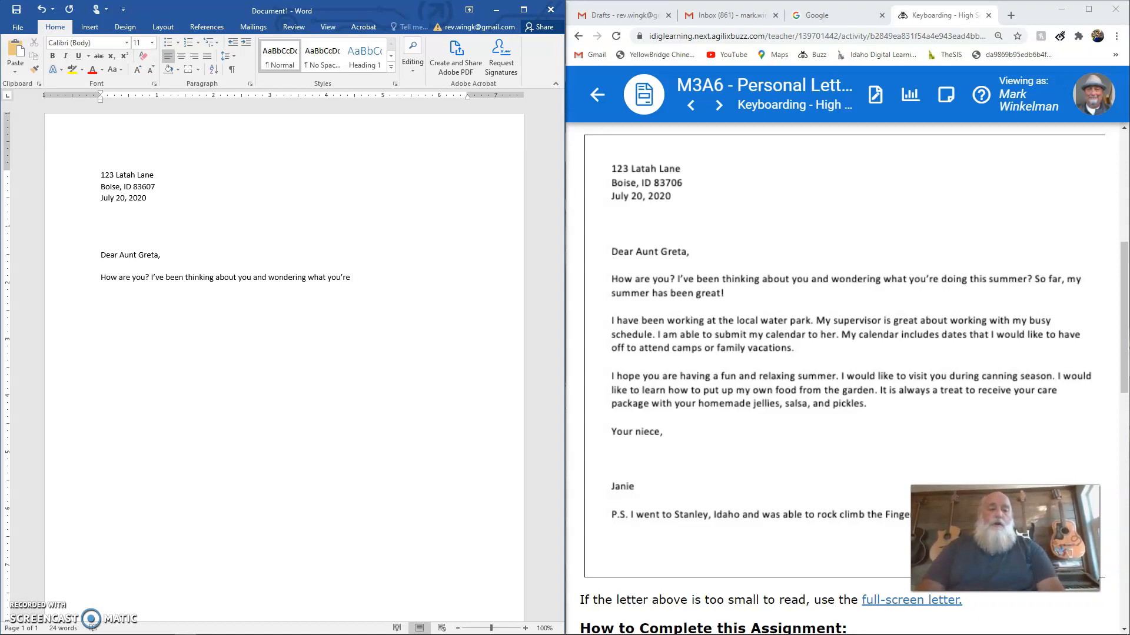
pyautogui.write(' doing t')
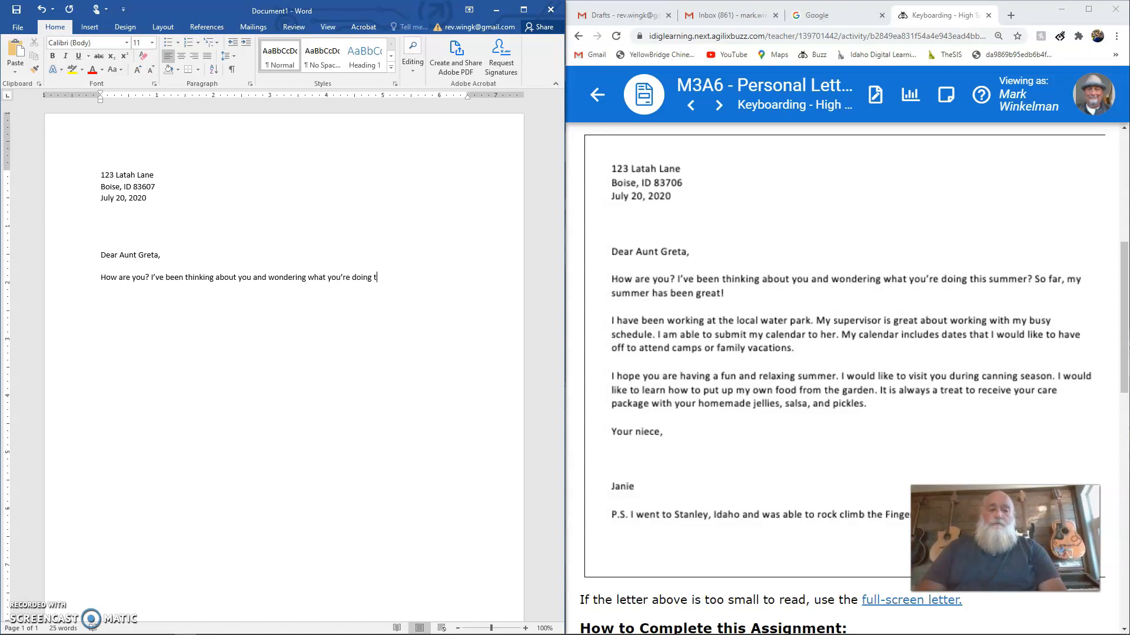
pyautogui.write('his summ')
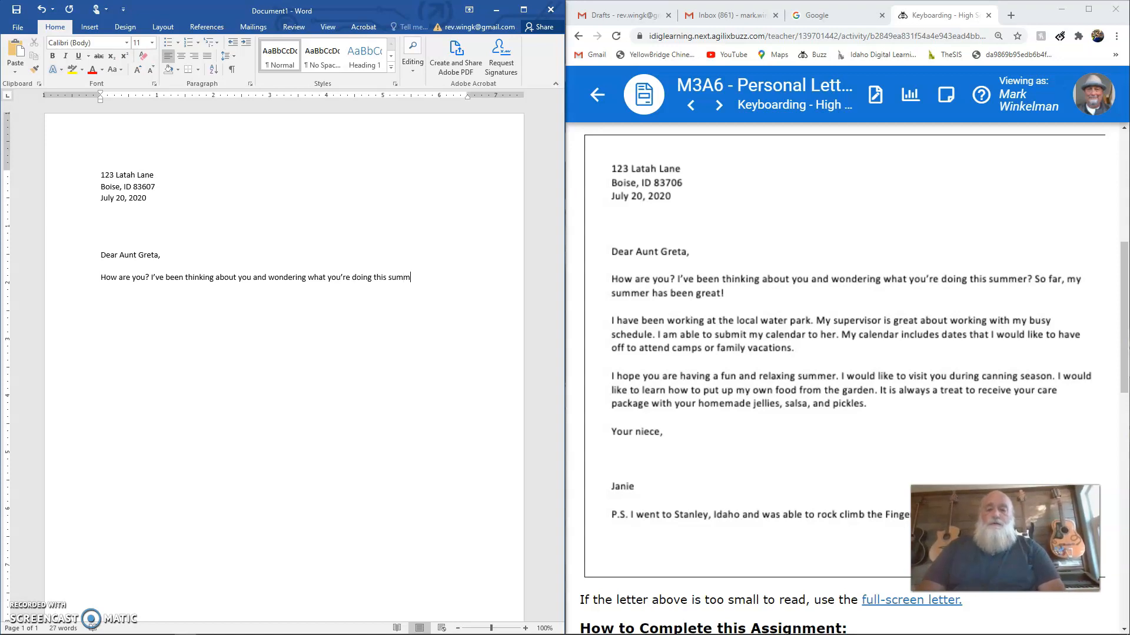
pyautogui.write('er? So far')
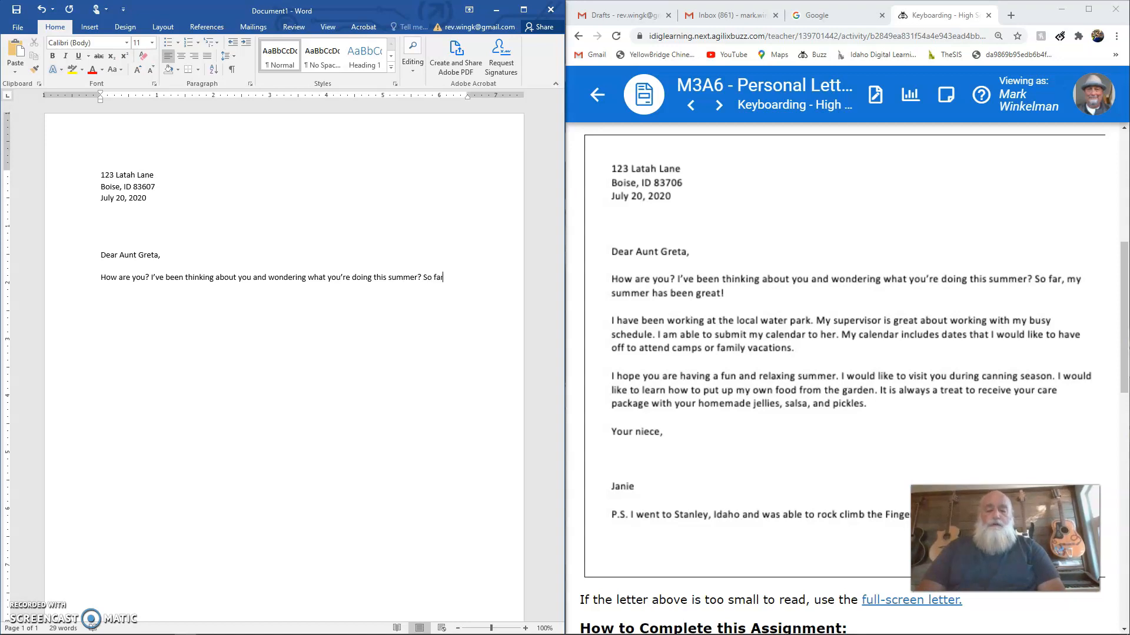
pyautogui.write(', my summer')
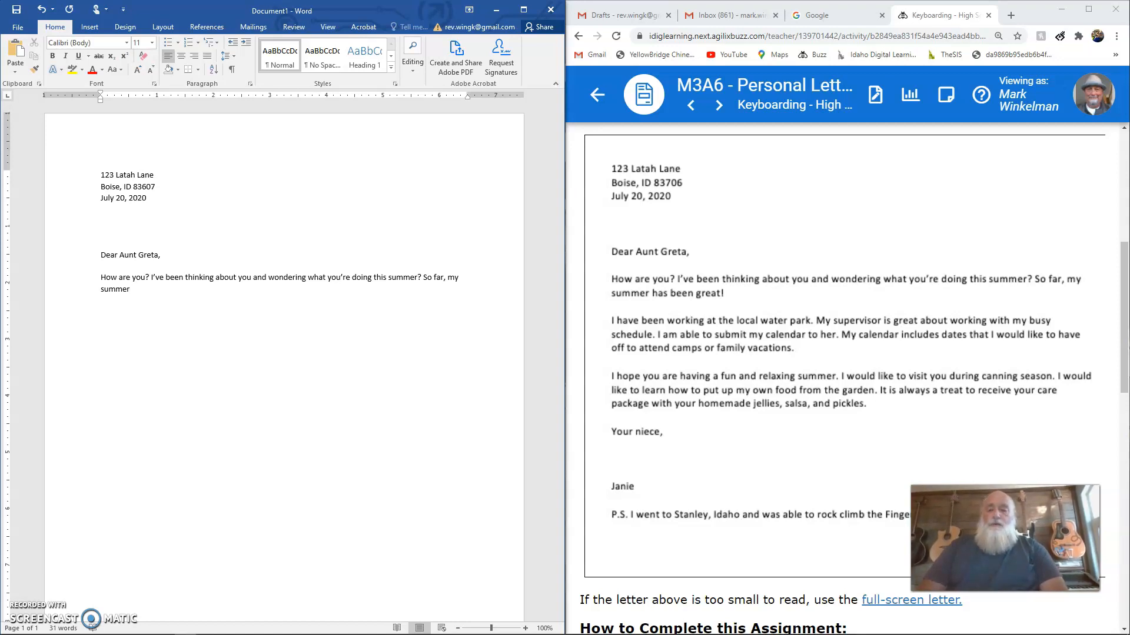
pyautogui.write('has be')
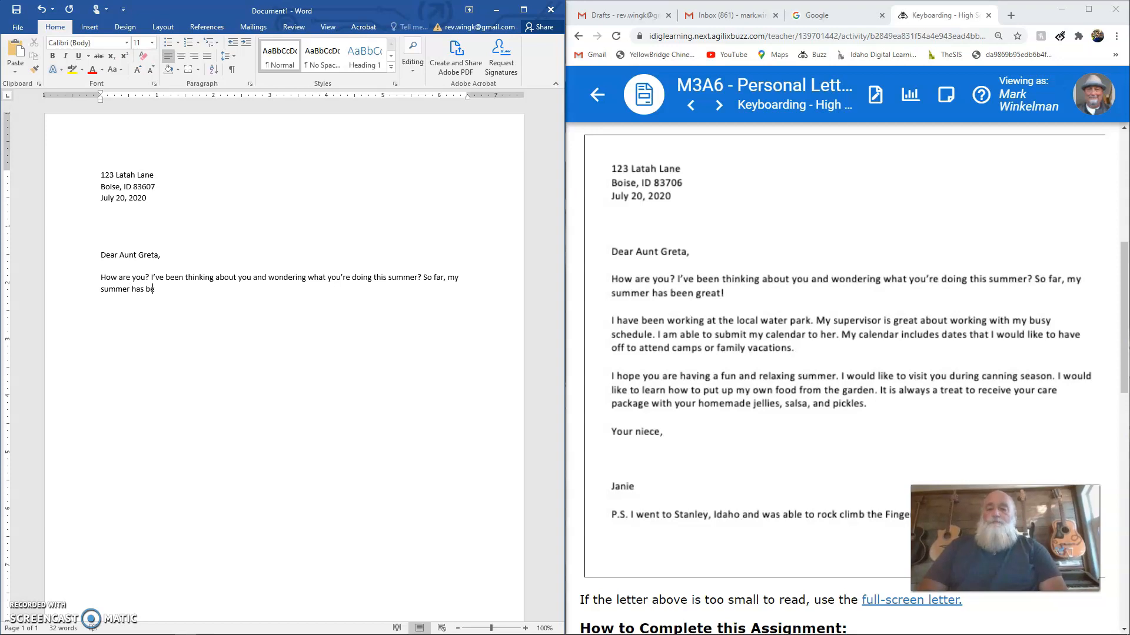
pyautogui.write('en great!')
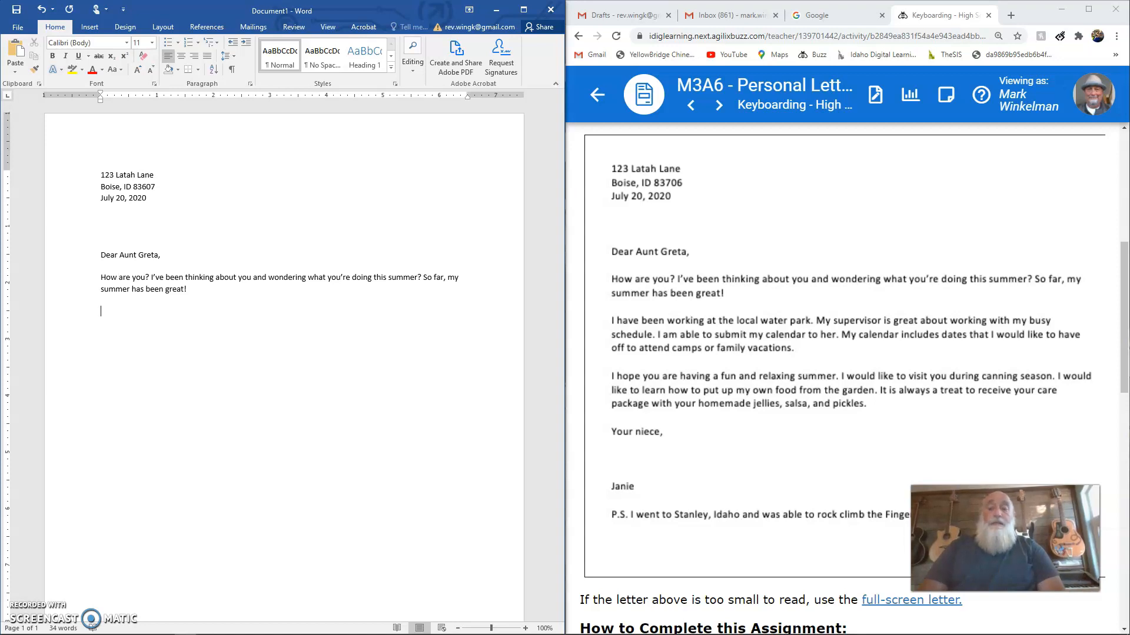
# Begin the second body paragraph with "I have been working at the local water park. My supervisor".
pyautogui.write('I have')
pyautogui.write('bee')
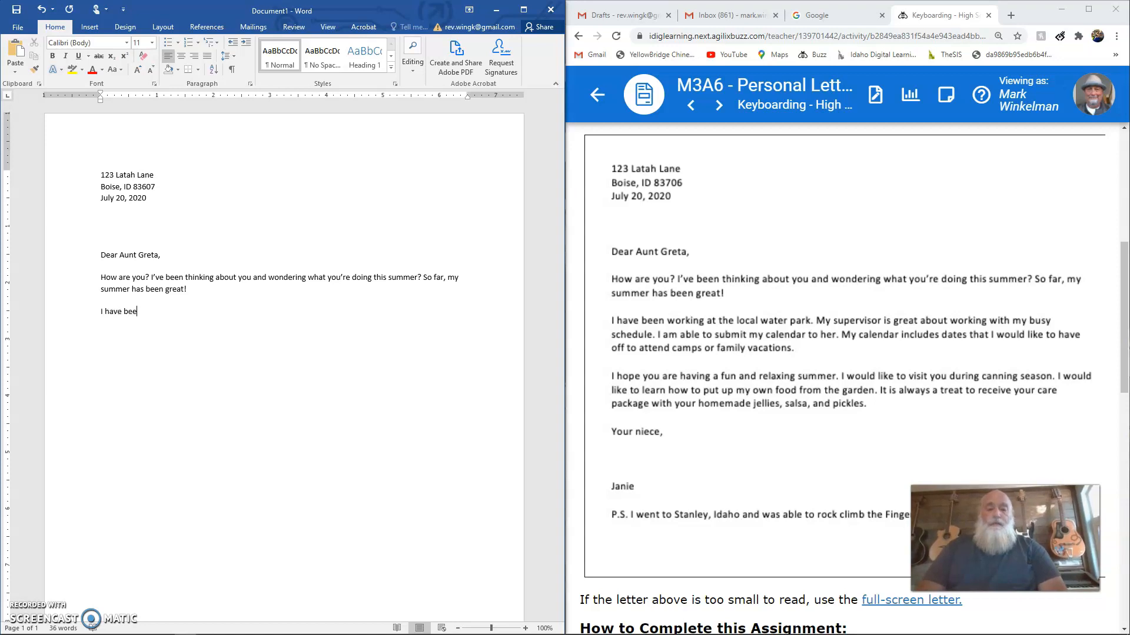
pyautogui.write('n working at the loc')
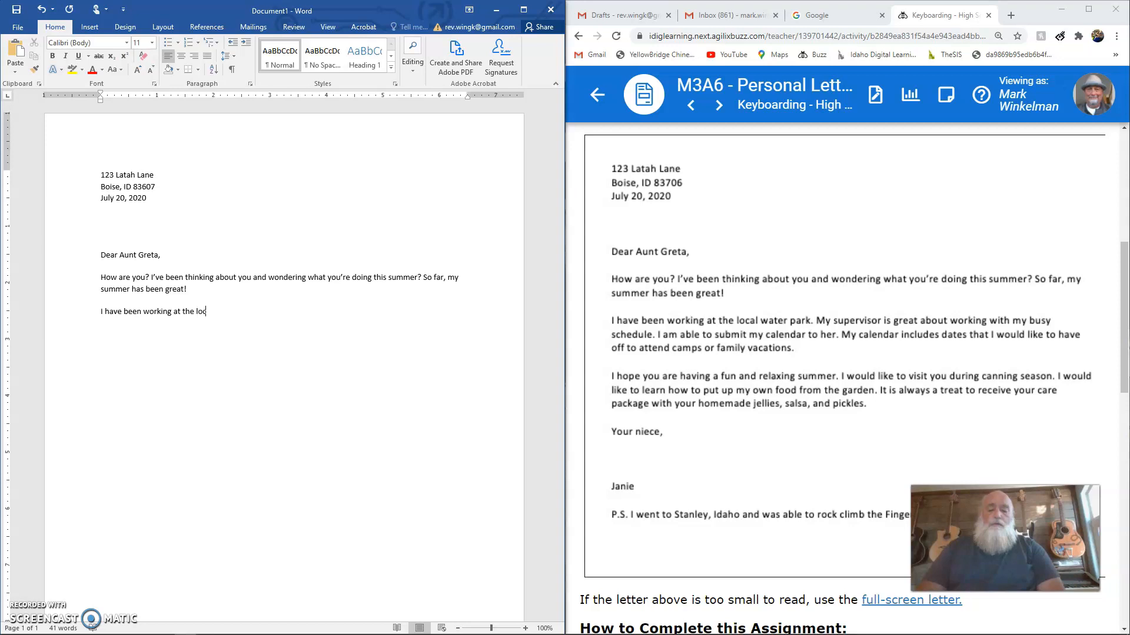
pyautogui.write('al water park. My su')
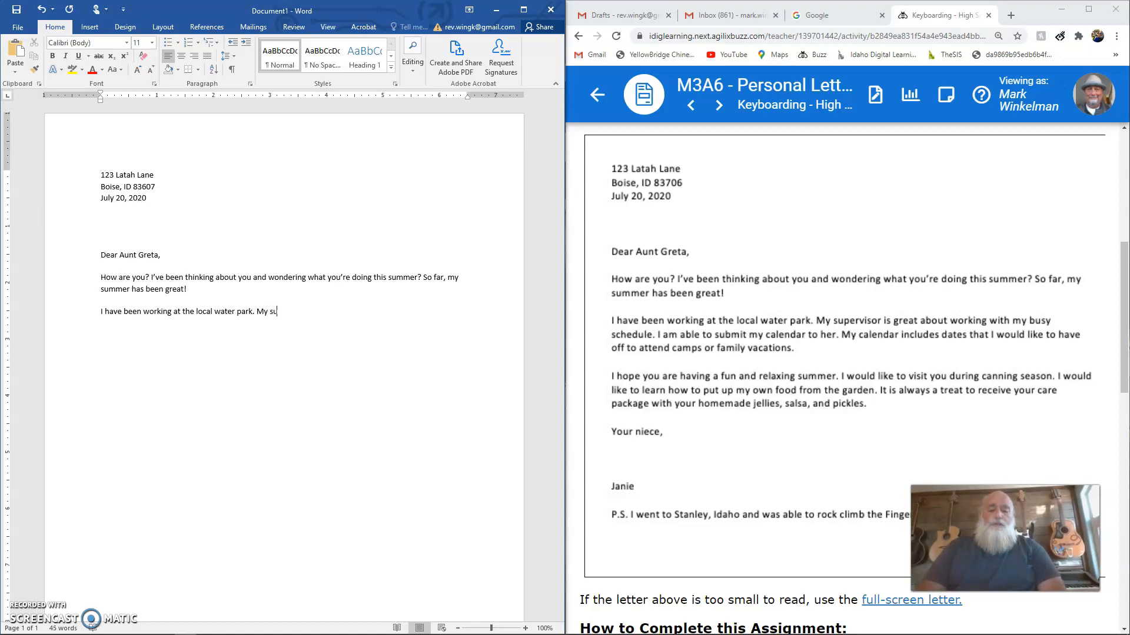
pyautogui.write('pervis')
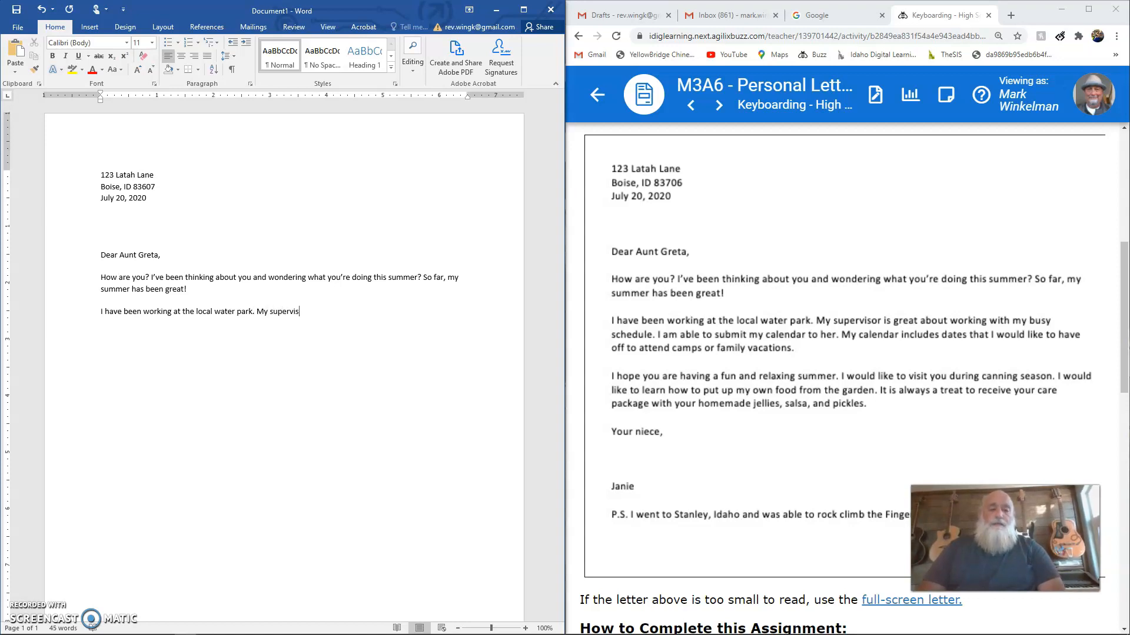
pyautogui.write('i')
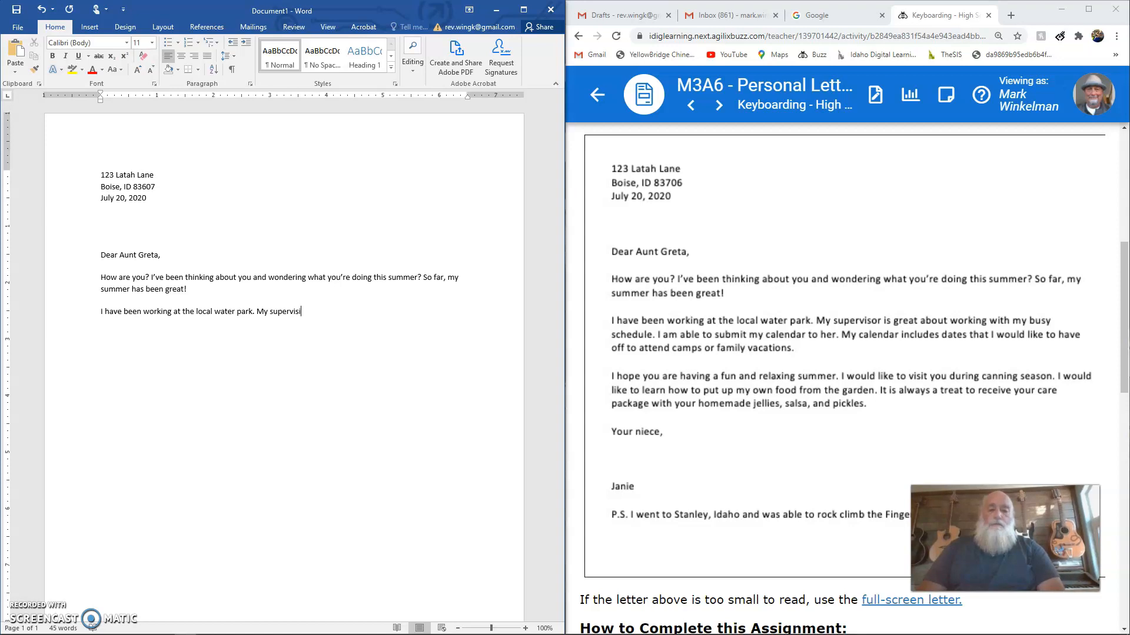
pyautogui.press('BackSpace')
pyautogui.write('or')
# Complete the sentence about the supervisor in the second paragraph with "is great about working with my busy schedule.".
pyautogui.write(' is grea')
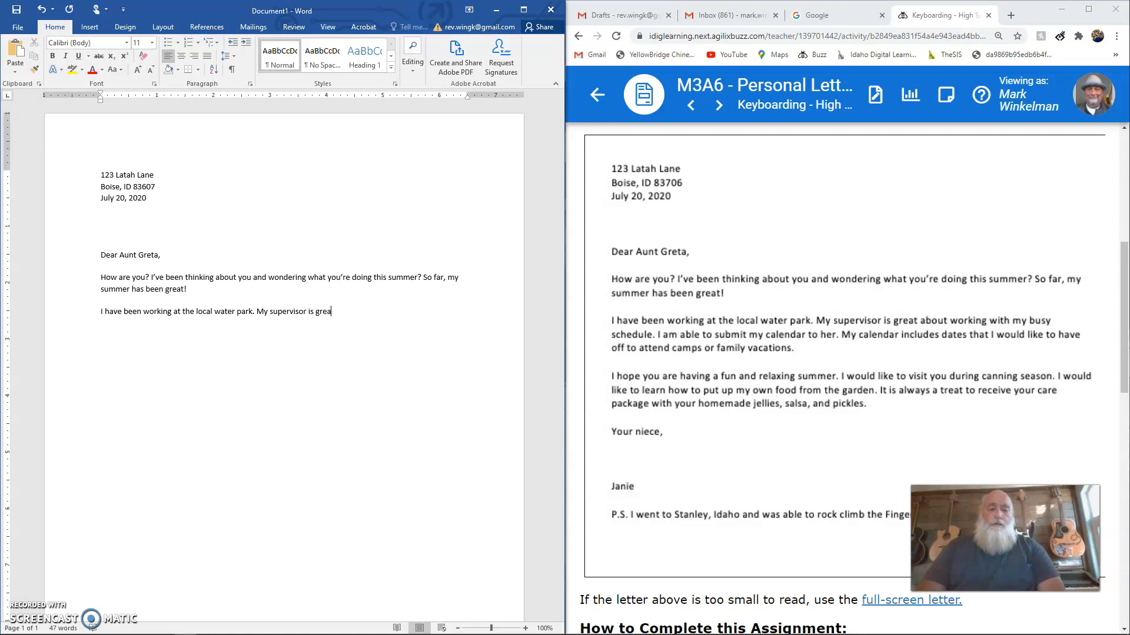
pyautogui.write('t about ')
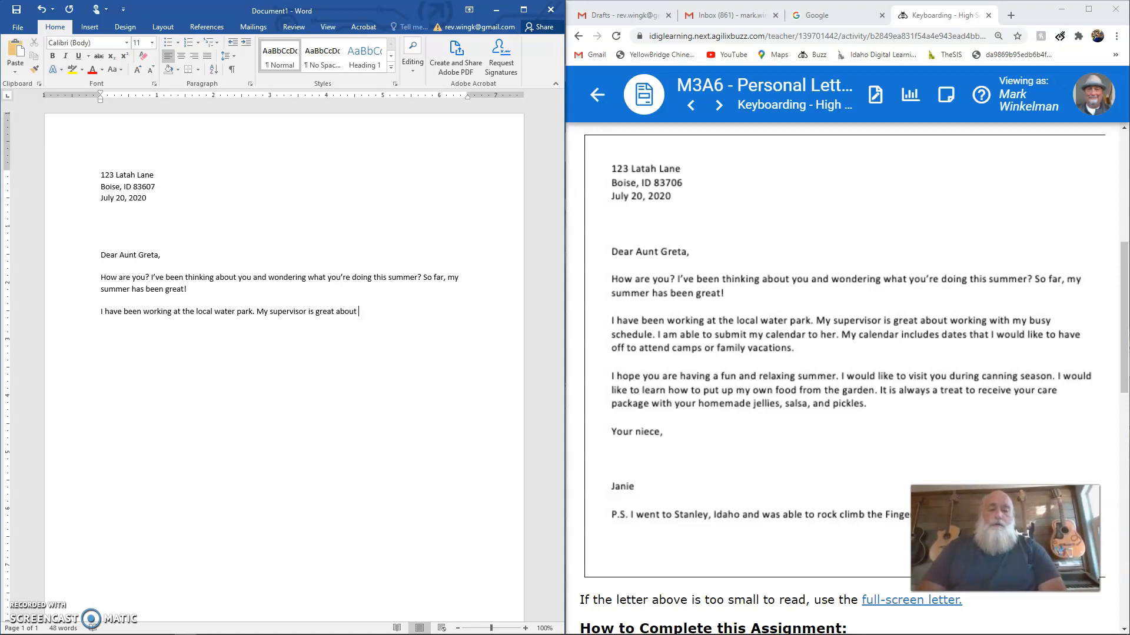
pyautogui.write('working ')
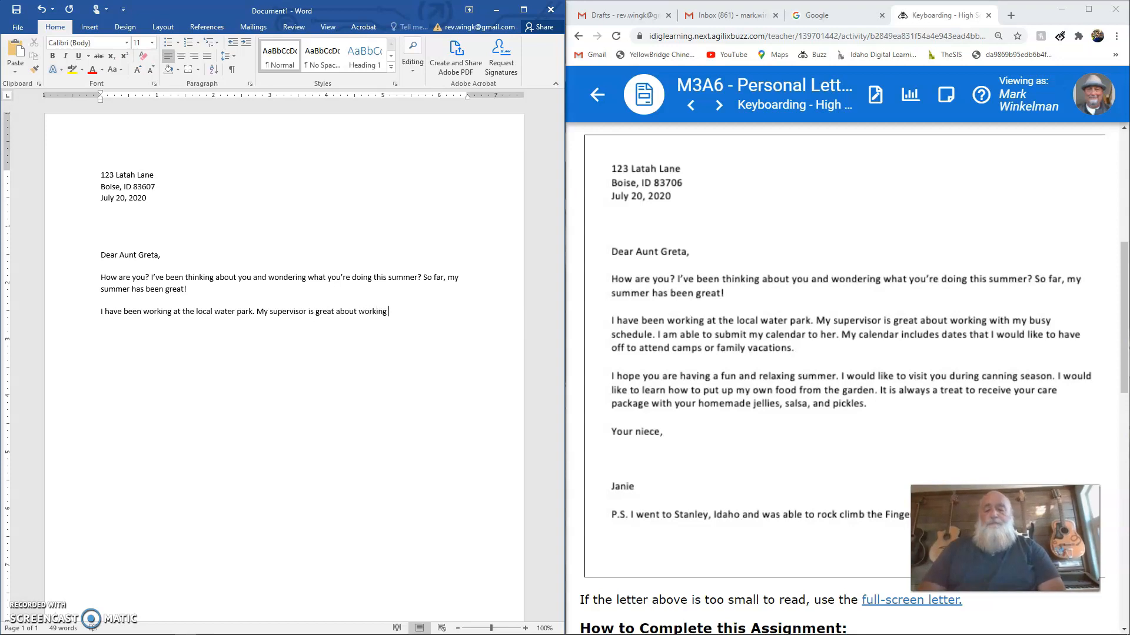
pyautogui.write('with my ')
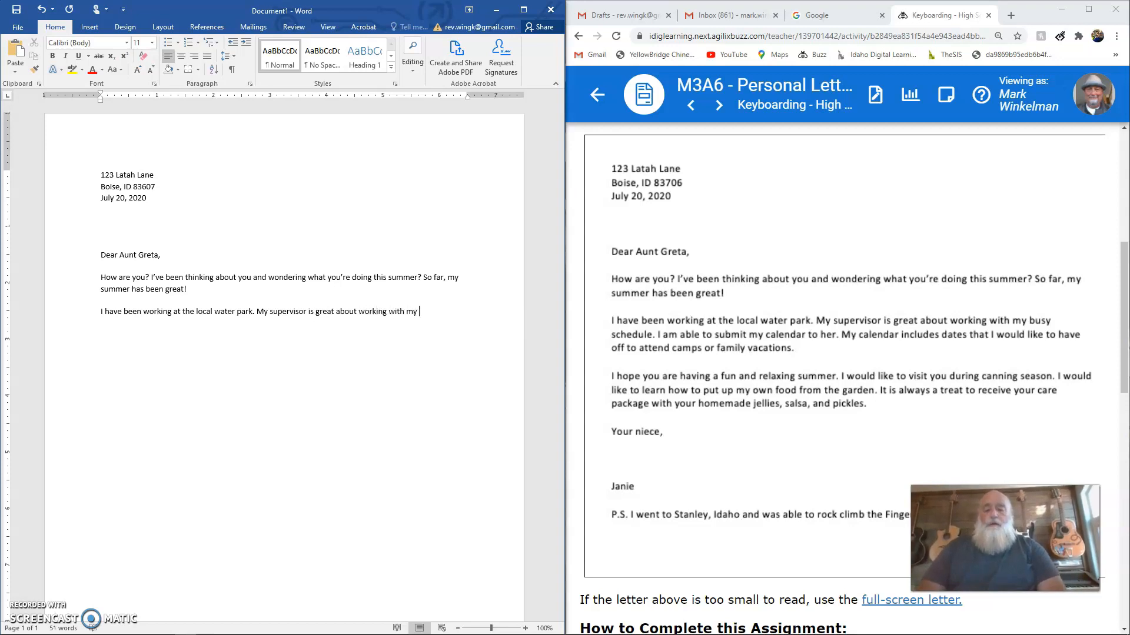
pyautogui.write('busy sched')
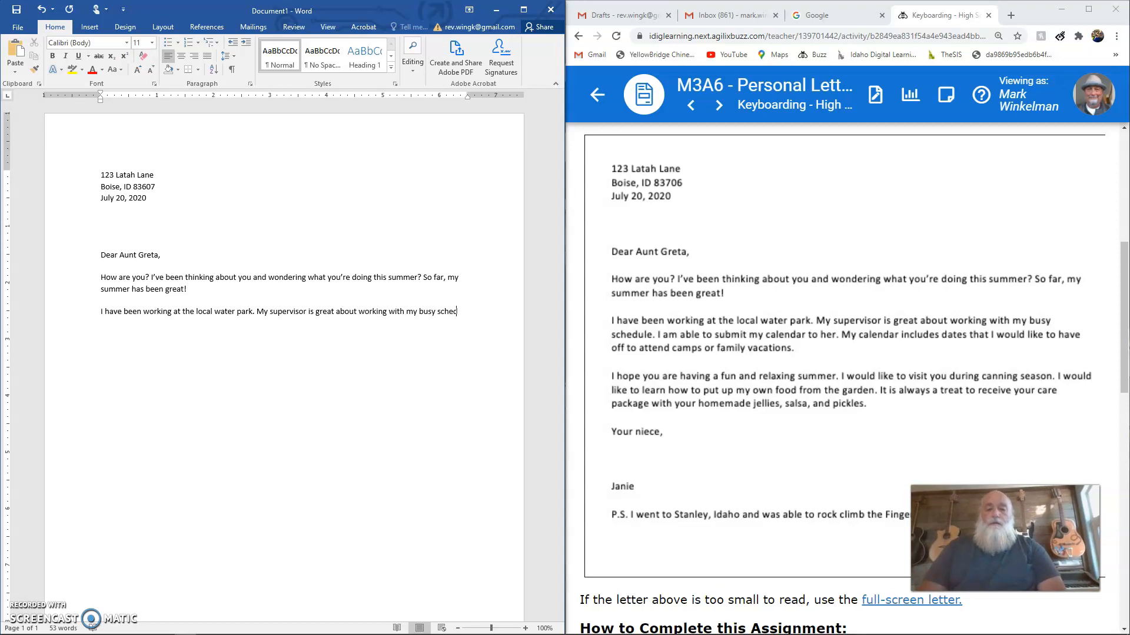
pyautogui.write('ule')
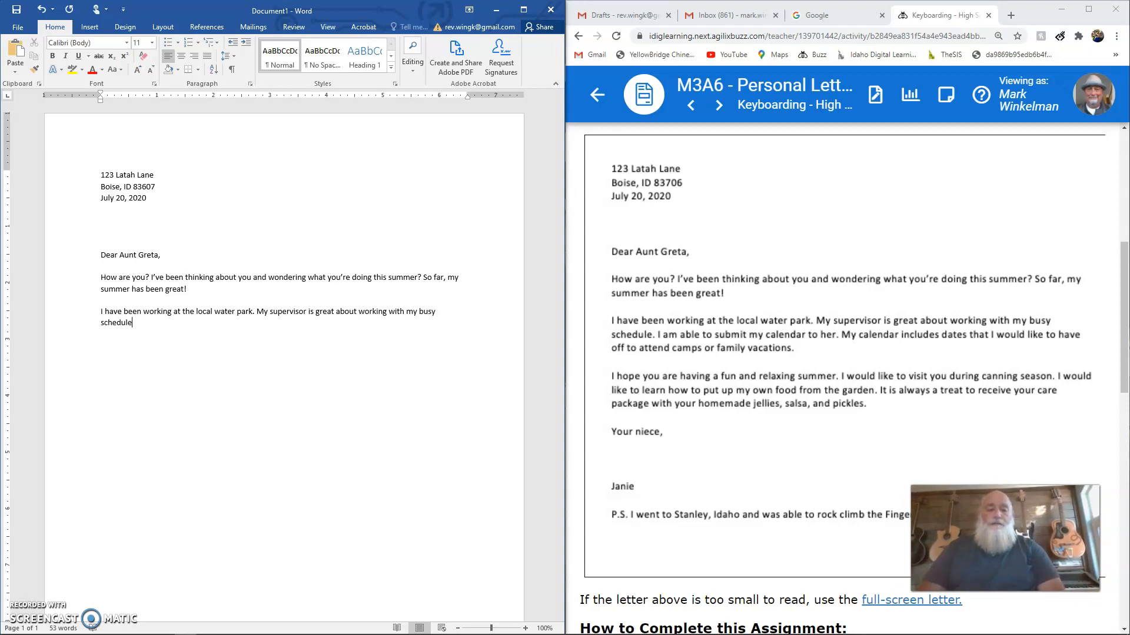
pyautogui.write('. ')
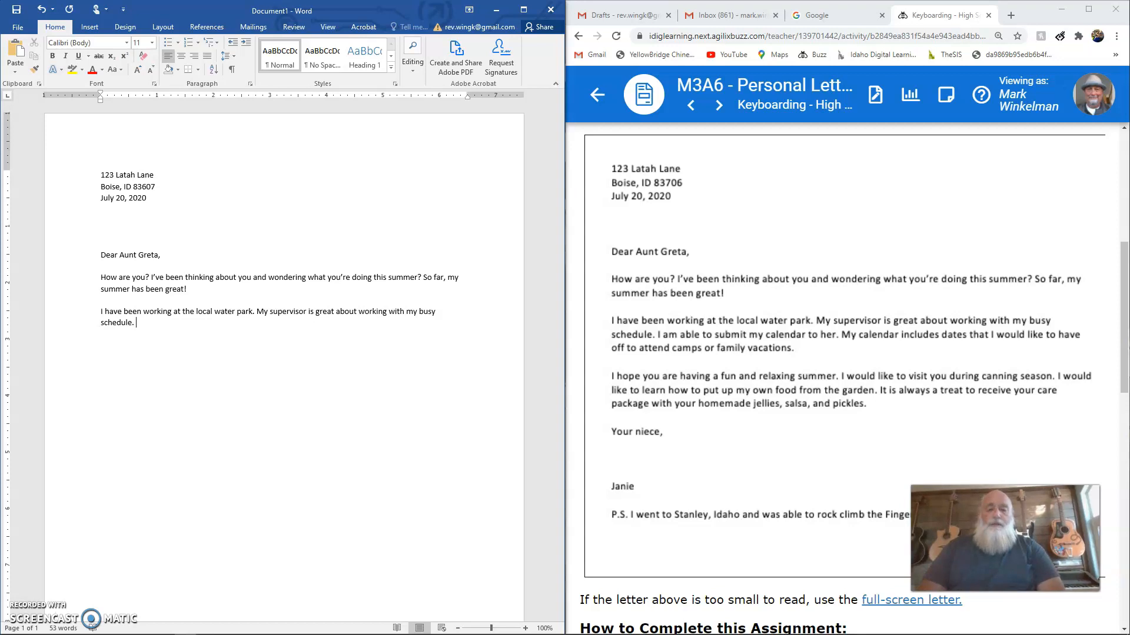
# Continue the second paragraph with the sentence "I am able to submit my calendar to her".
pyautogui.write('I am a')
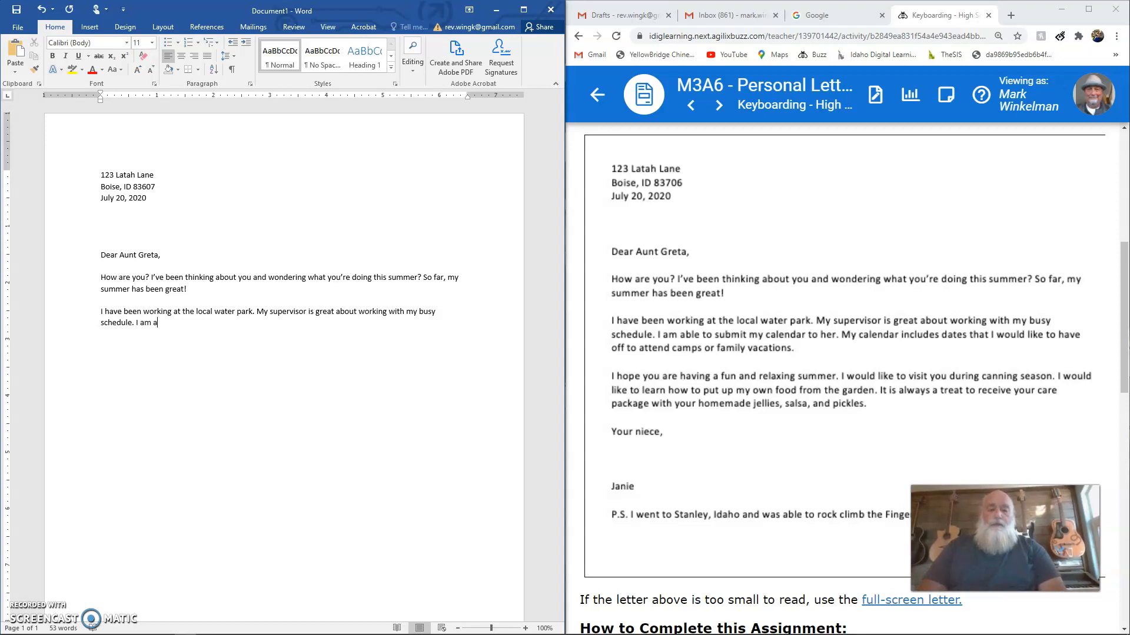
pyautogui.write('ble to subm')
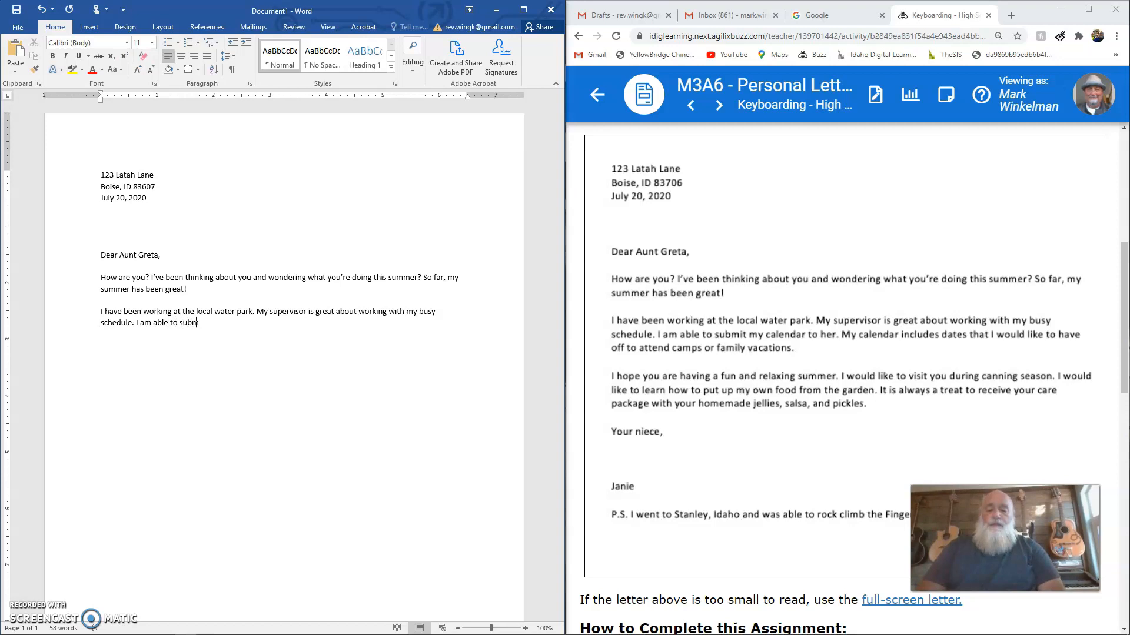
pyautogui.write('it my')
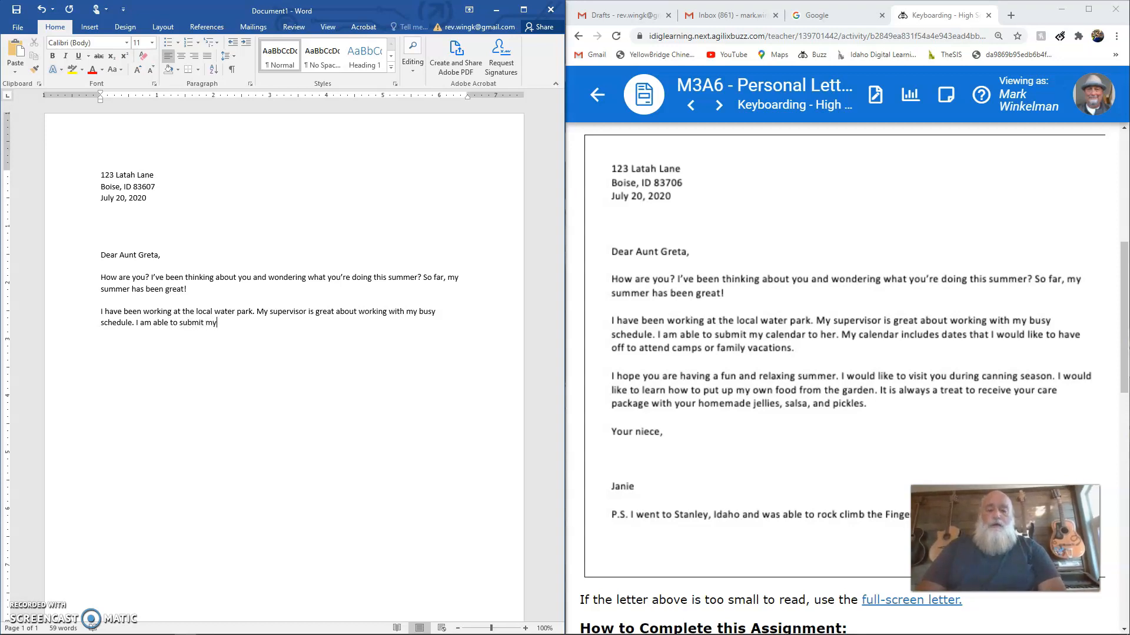
pyautogui.write(' calendar')
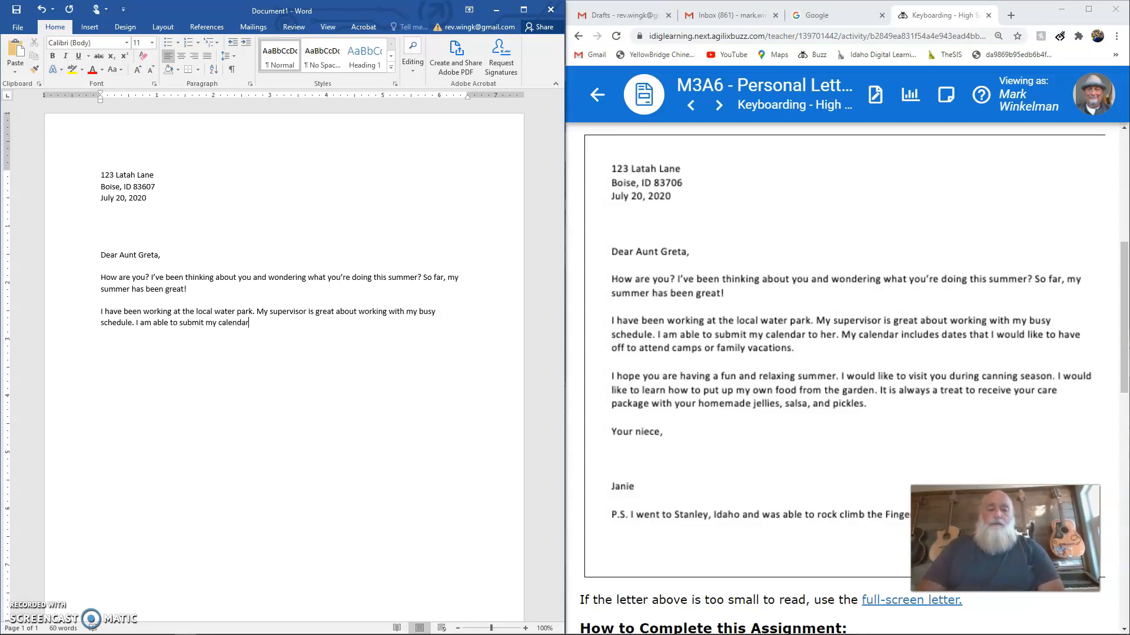
pyautogui.write(' to her')
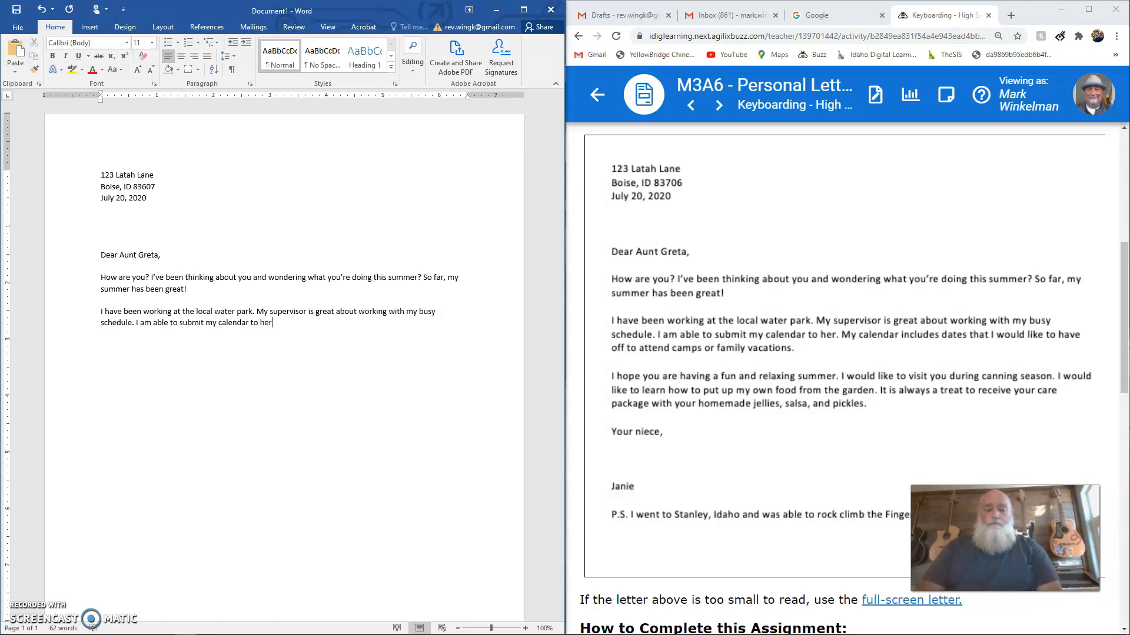
# End the paragraph with "My calendar includes dates that I would like to have off to attend camps or family vacations." and leave a blank line.
pyautogui.write('. My calenda')
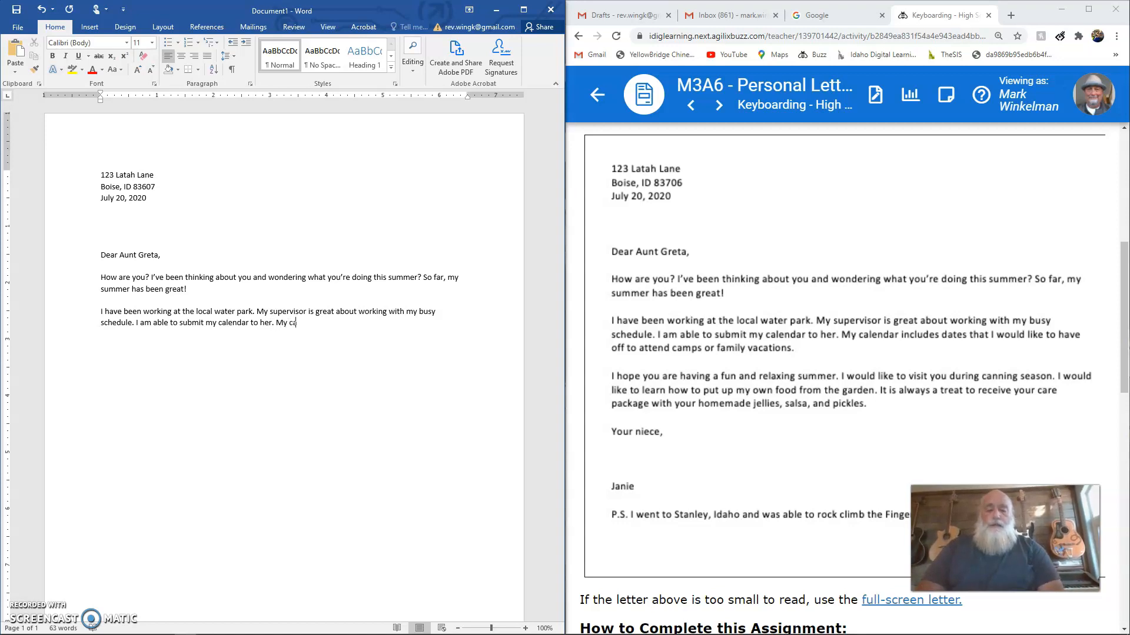
pyautogui.write('r includes date')
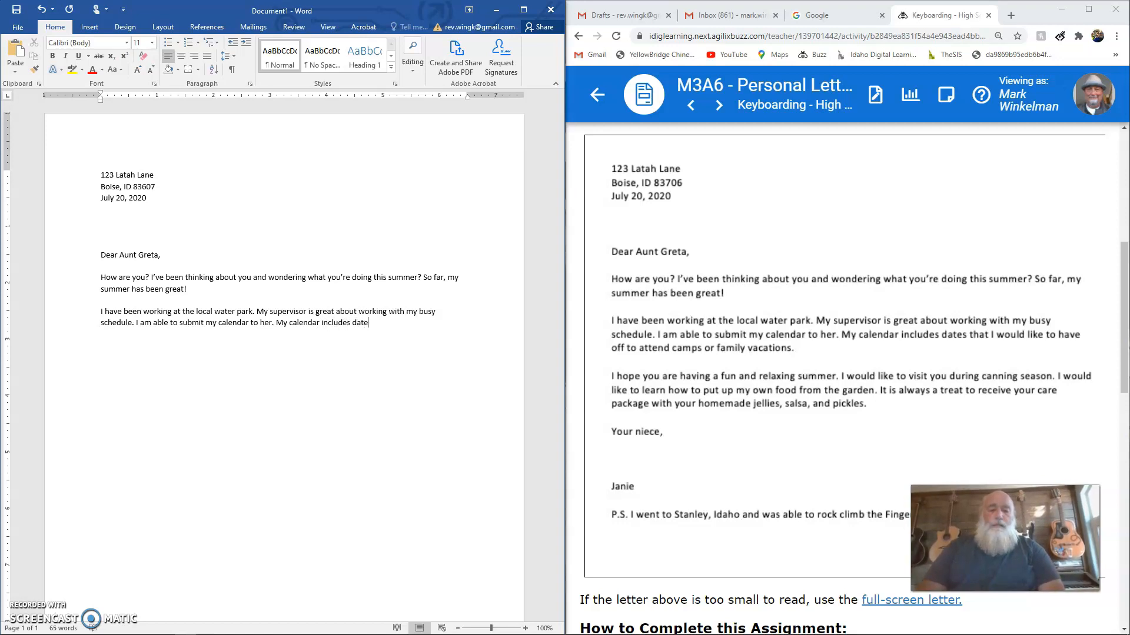
pyautogui.write('s that I would like to have off')
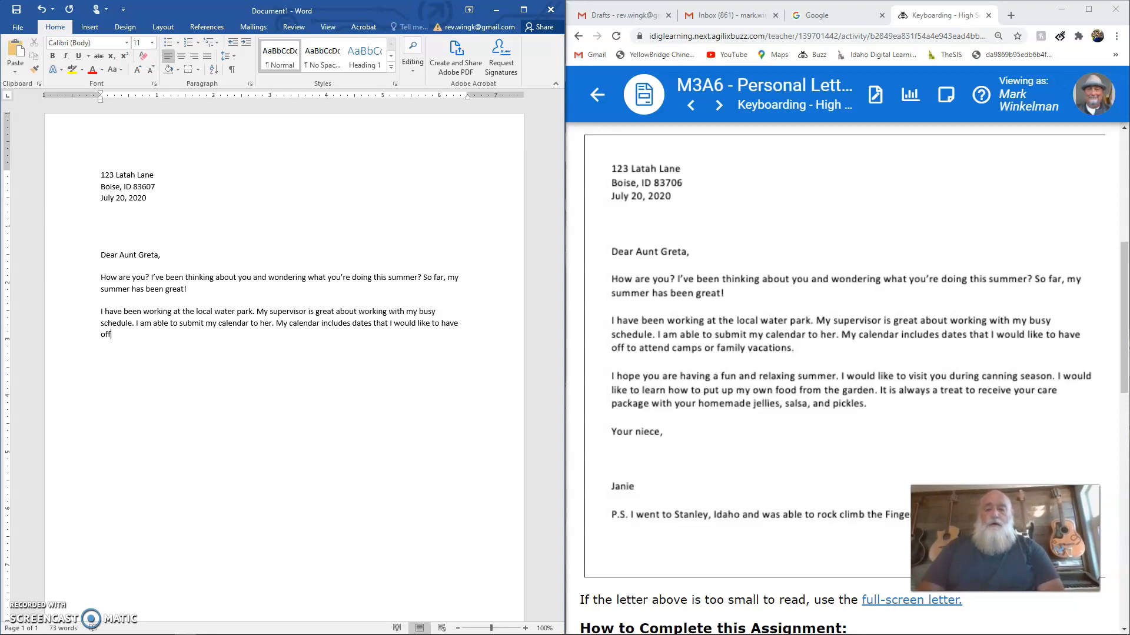
pyautogui.write(' to')
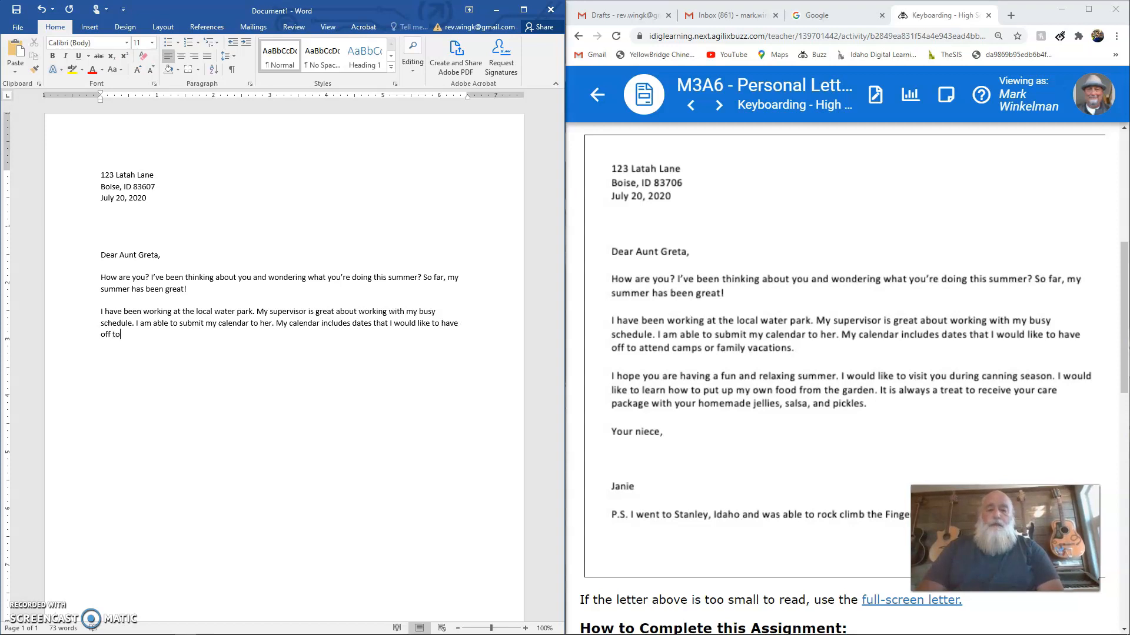
pyautogui.write(' attend ca')
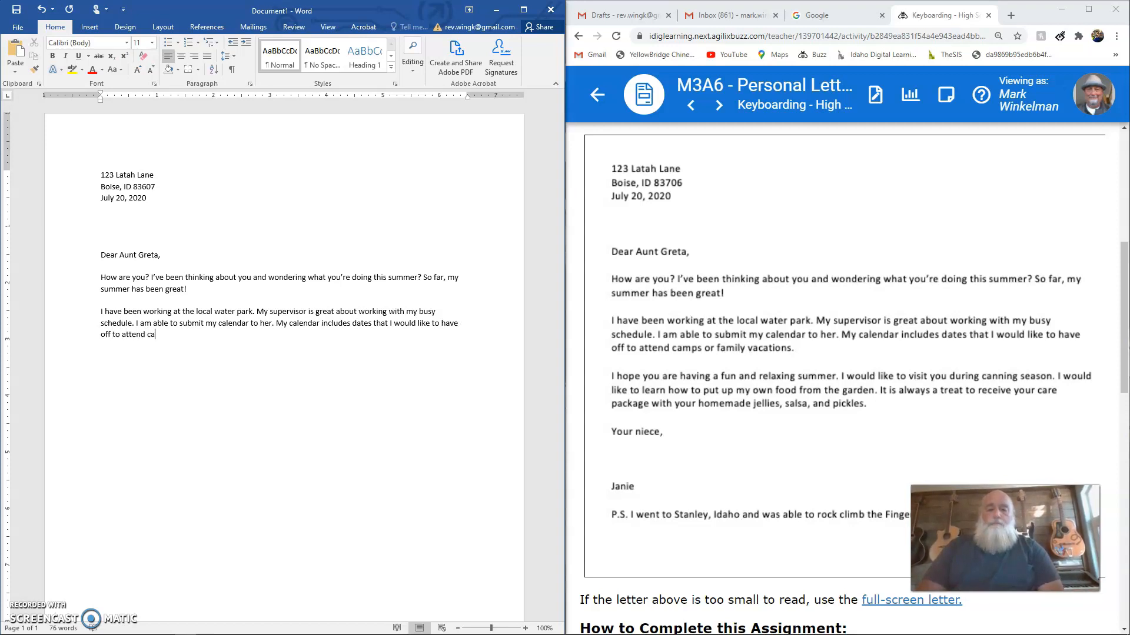
pyautogui.write('mps or family vacations')
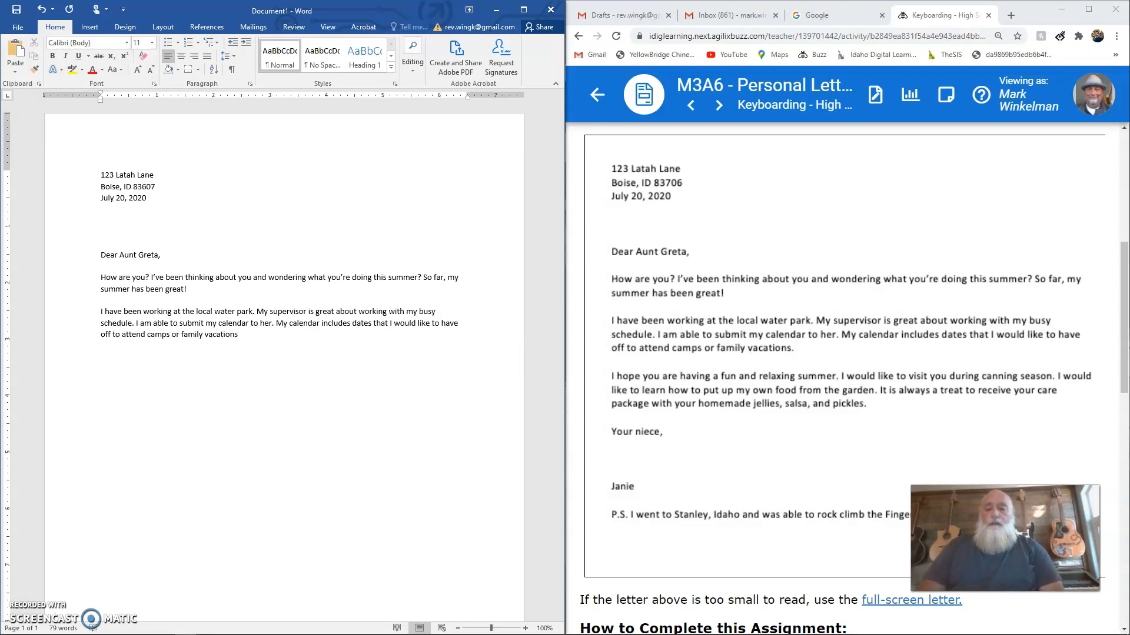
pyautogui.write('.')
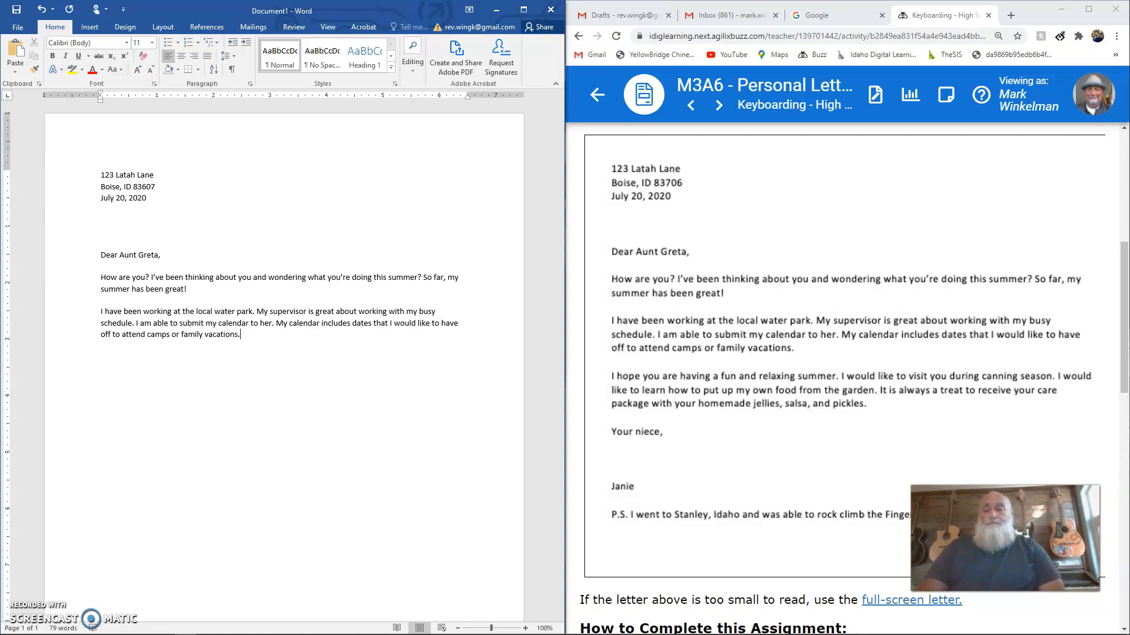
pyautogui.press('Return')
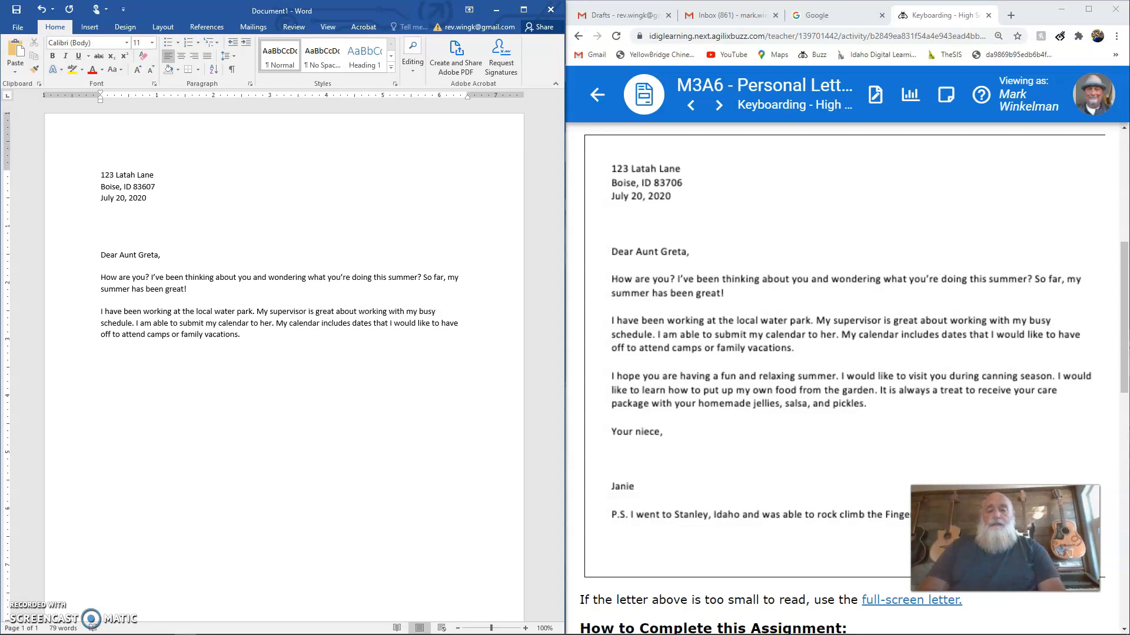
# Add the closing "Your Nephew," followed by blank lines for a signature and the sender's full name.
pyautogui.write('Your')
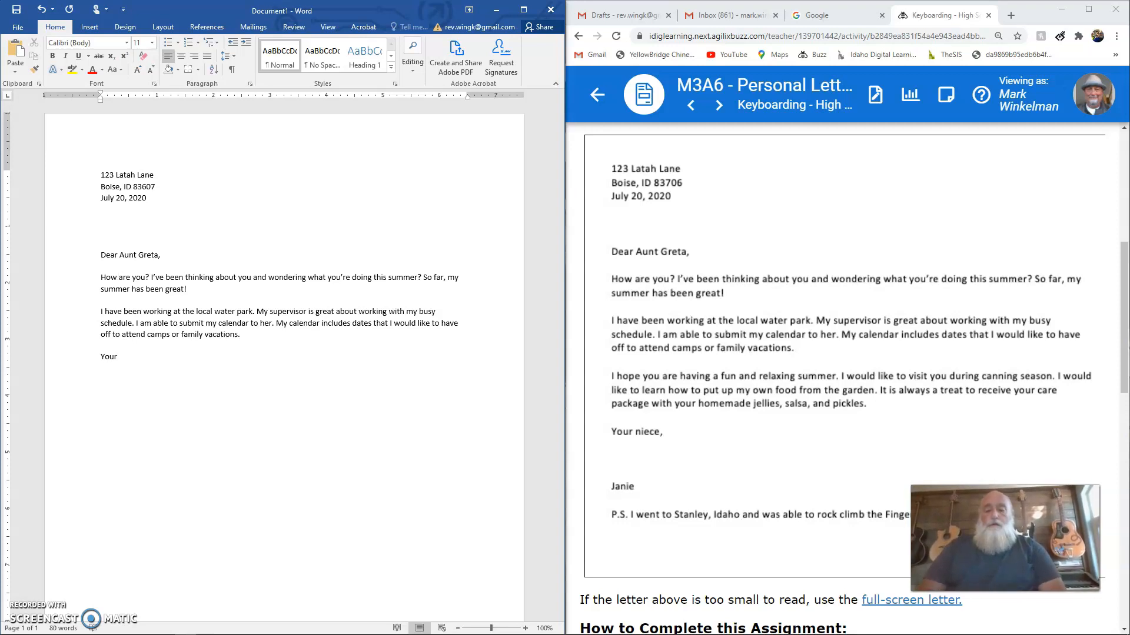
pyautogui.write(' Nephew')
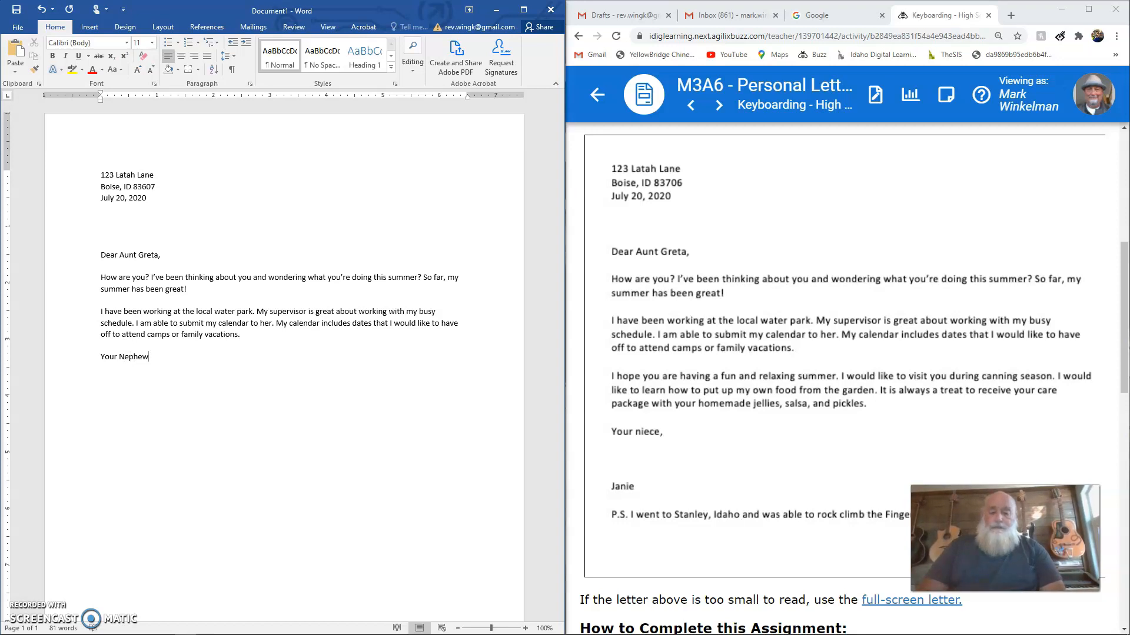
pyautogui.write(',')
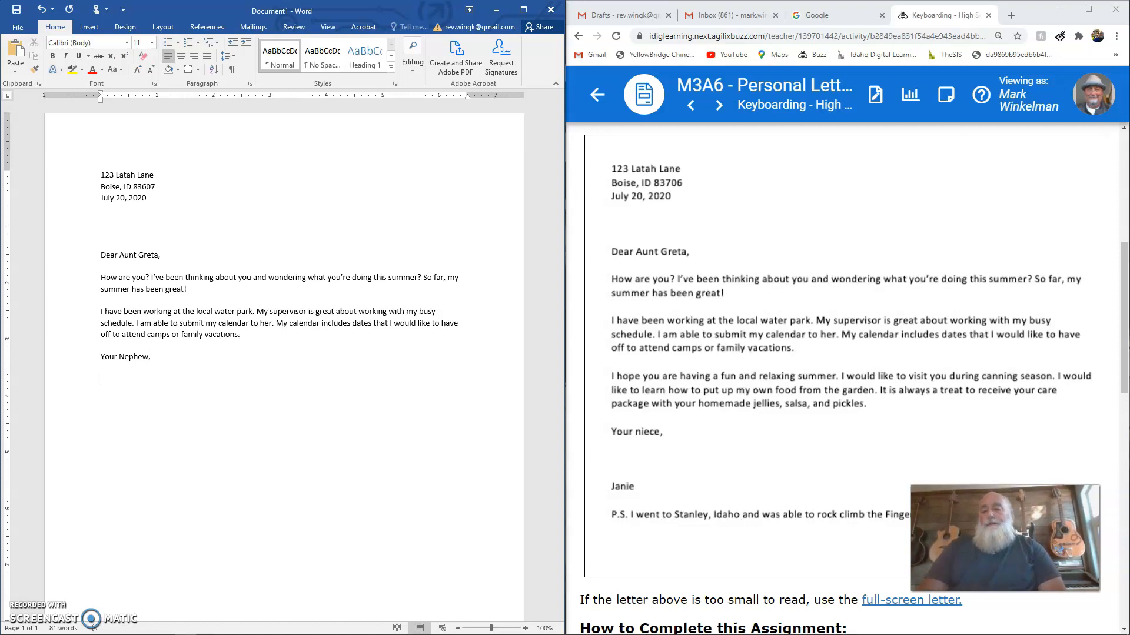
pyautogui.press('Return')
pyautogui.write('Mark Winkelman')
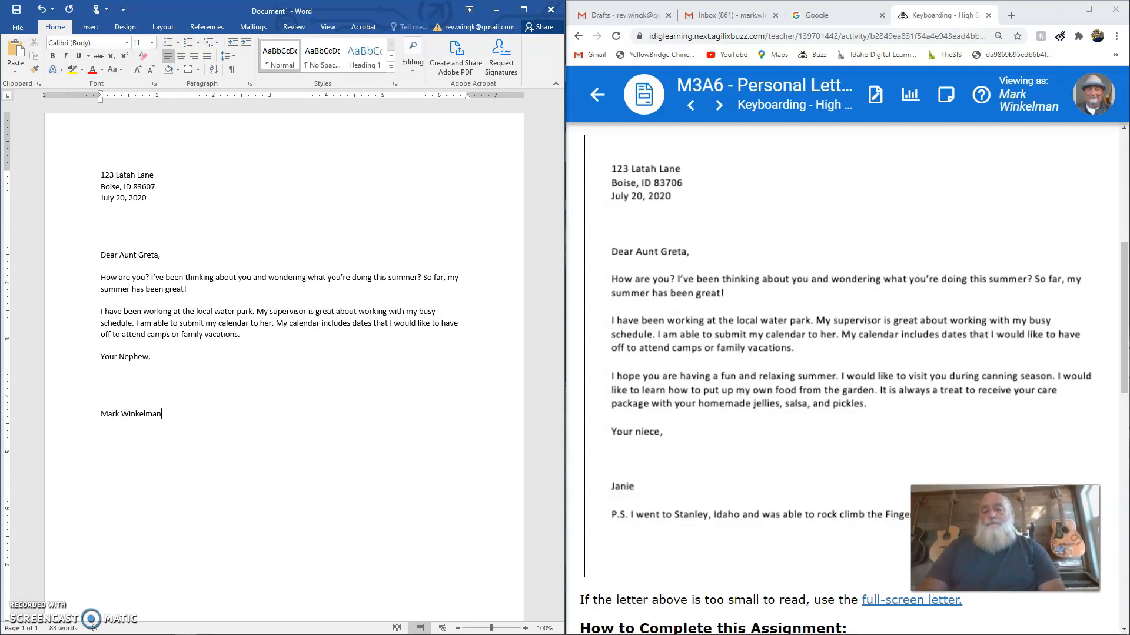
# Add the postscript "P.S. I went to Stanley, Idaho and was able to rock climb the Finger of Fate!" beneath the sender's name.
pyautogui.press('Return')
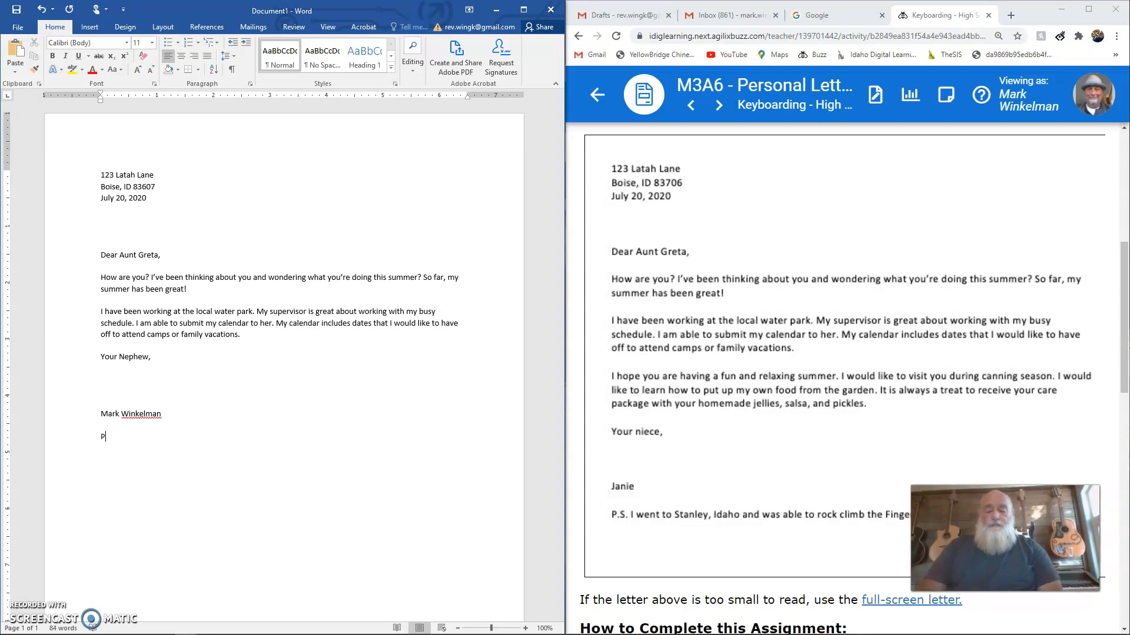
pyautogui.write('P.S. ')
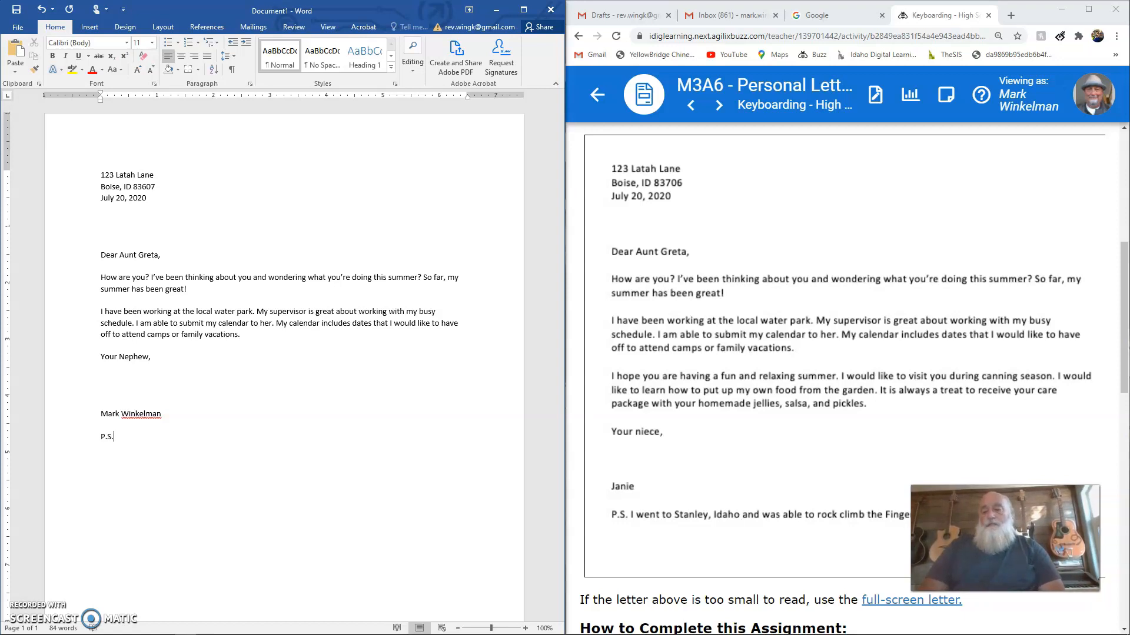
pyautogui.write('I wentto')
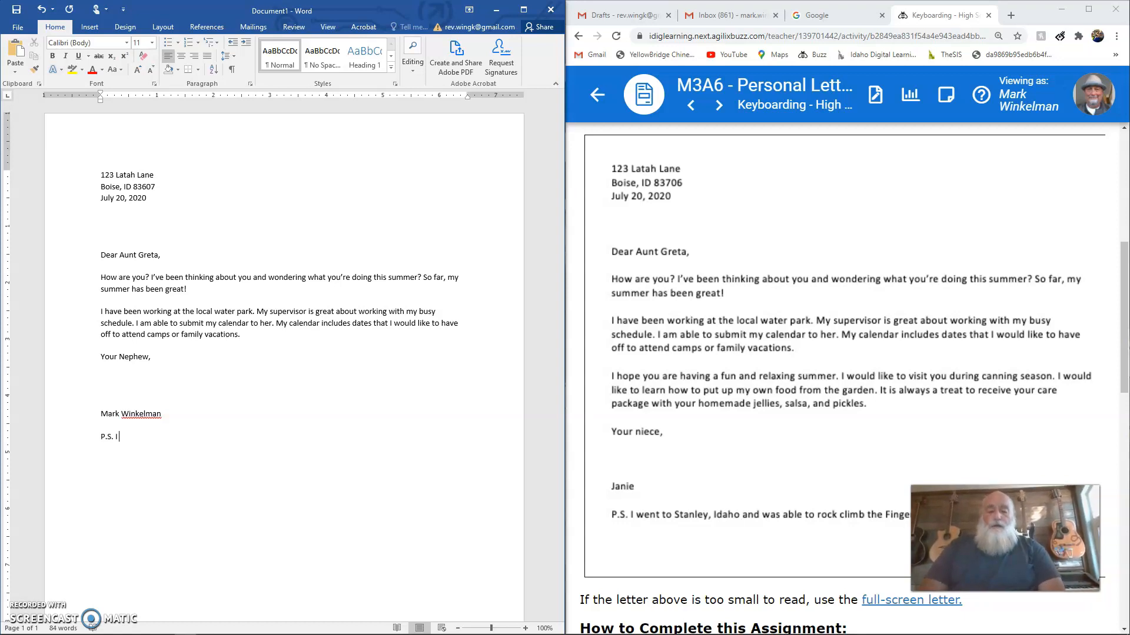
pyautogui.press('BackSpace')
pyautogui.press('BackSpace')
pyautogui.write('to Stanley, Idaho and was able to rock climb the ')
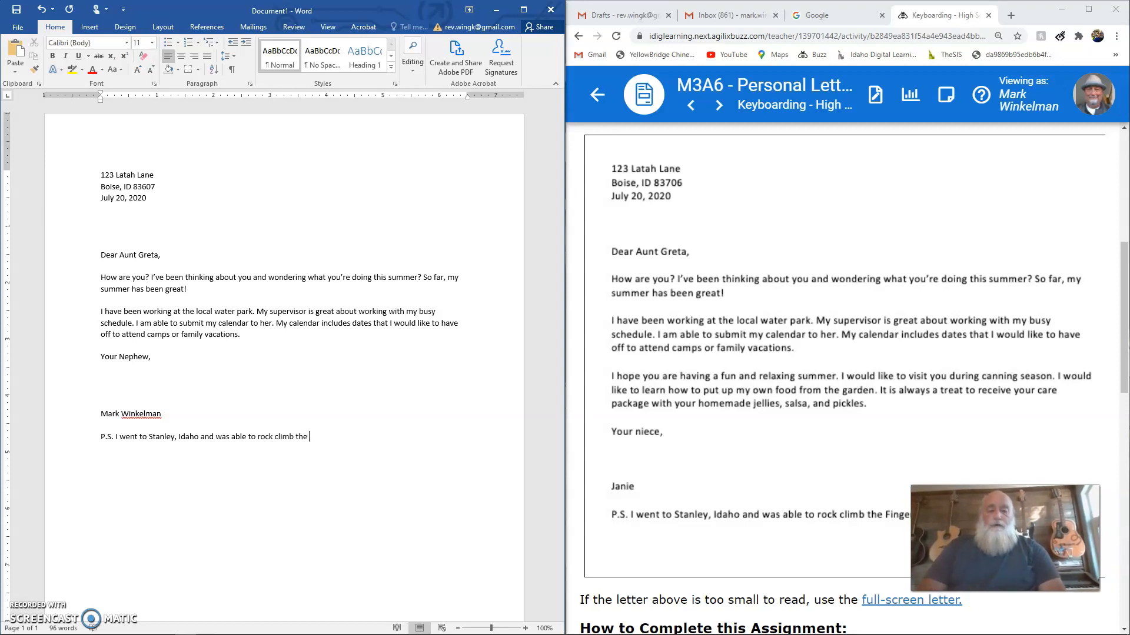
pyautogui.write('Fing')
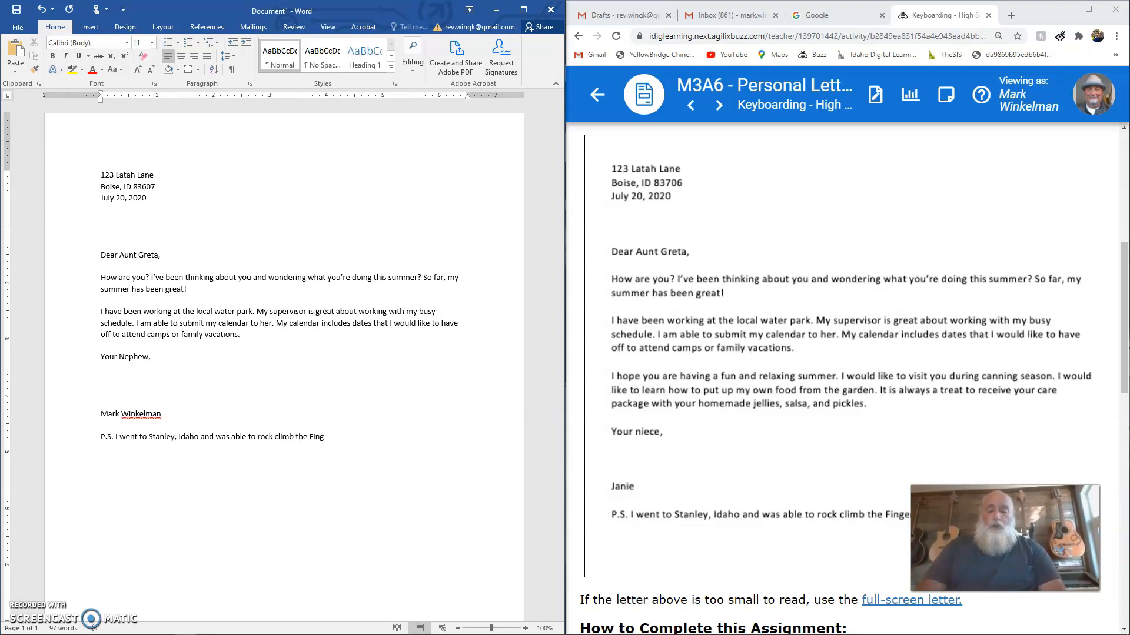
pyautogui.write('er of F')
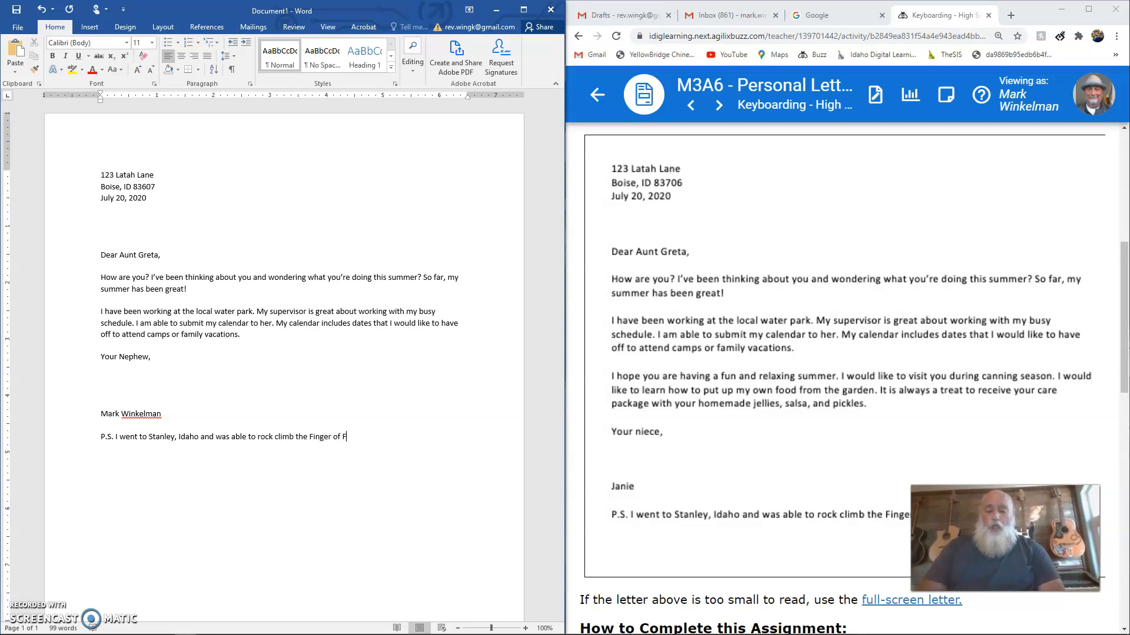
pyautogui.write('ate@')
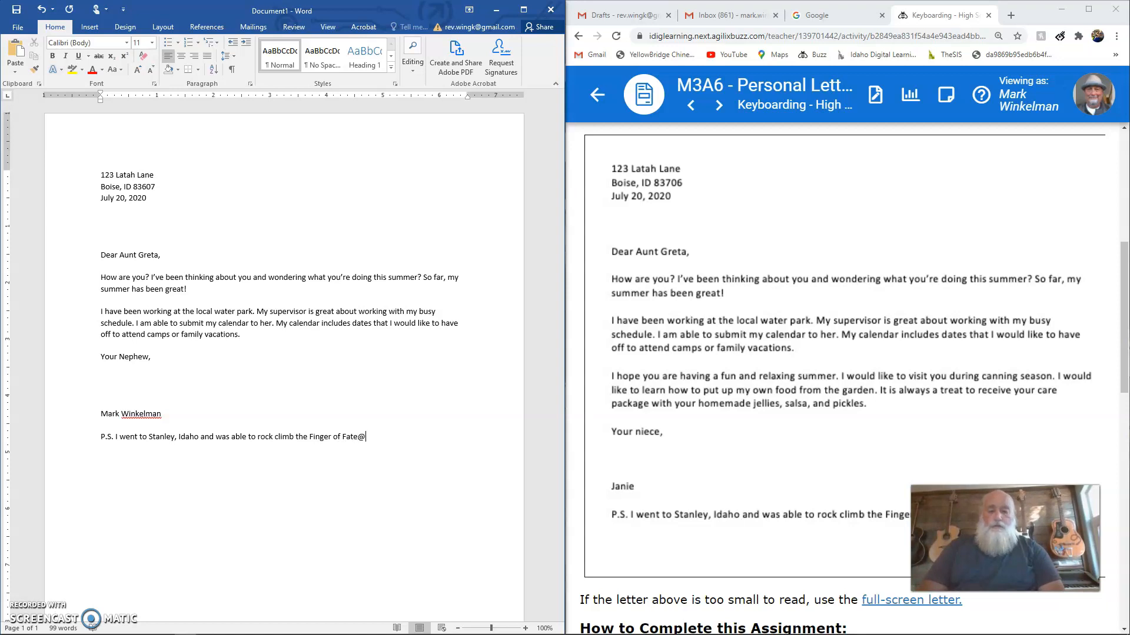
pyautogui.press('BackSpace')
pyautogui.write('!')
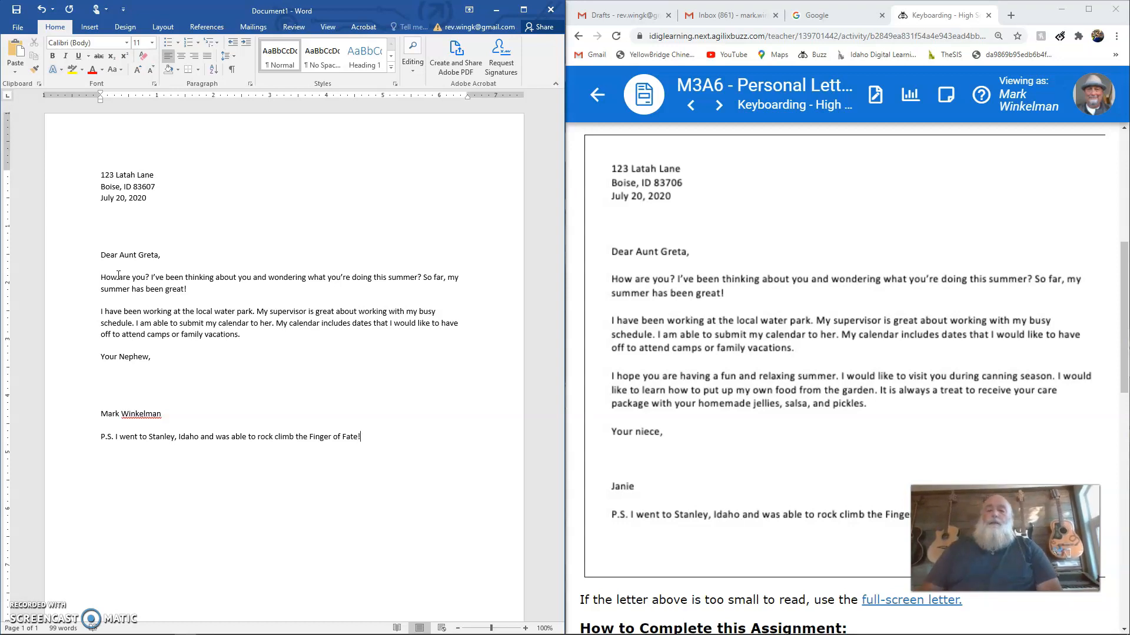
# Start inserting a picture on the blank line beneath the closing and open the Image Projects folder in Pictures.
pyautogui.click(105, 384)
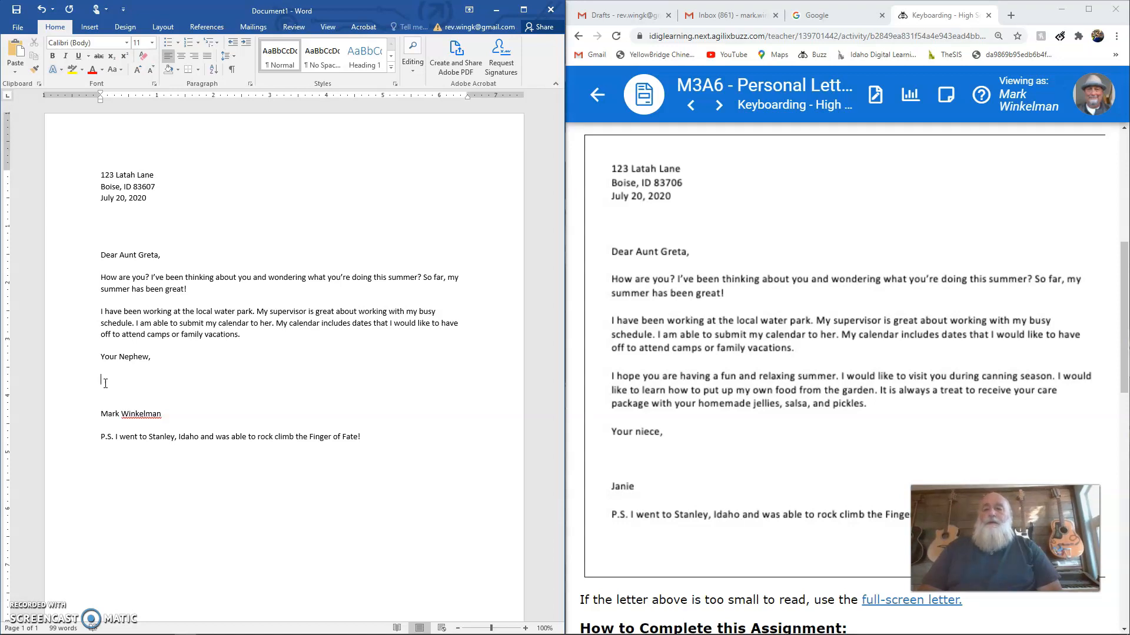
pyautogui.click(89, 27)
pyautogui.click(66, 54)
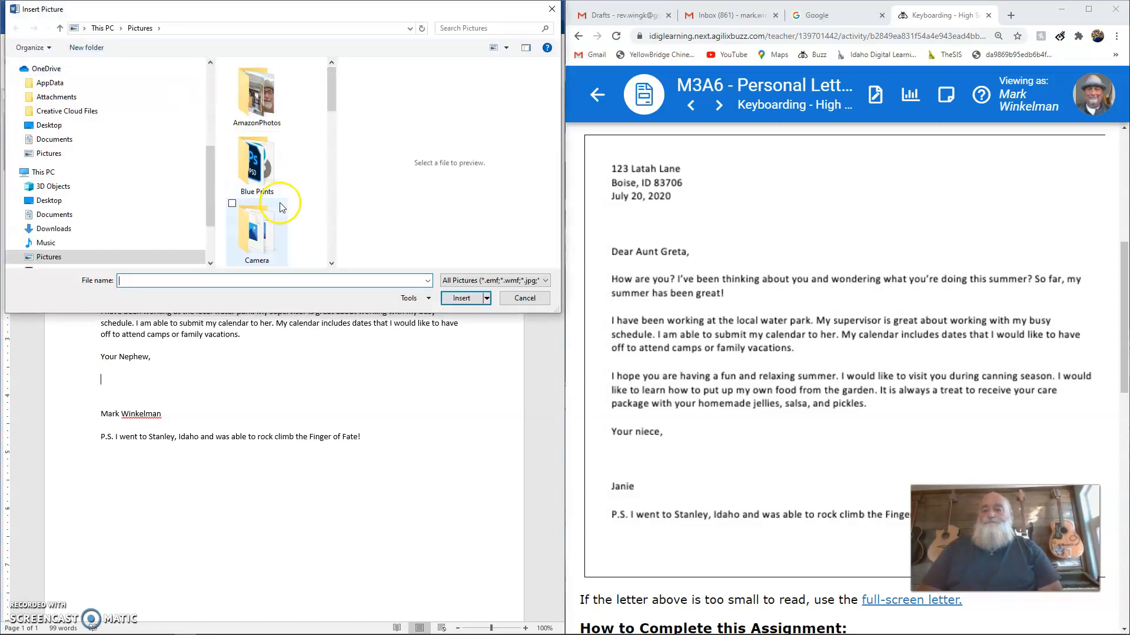
pyautogui.scroll(-2, 282, 207)
pyautogui.scroll(-1, 282, 207)
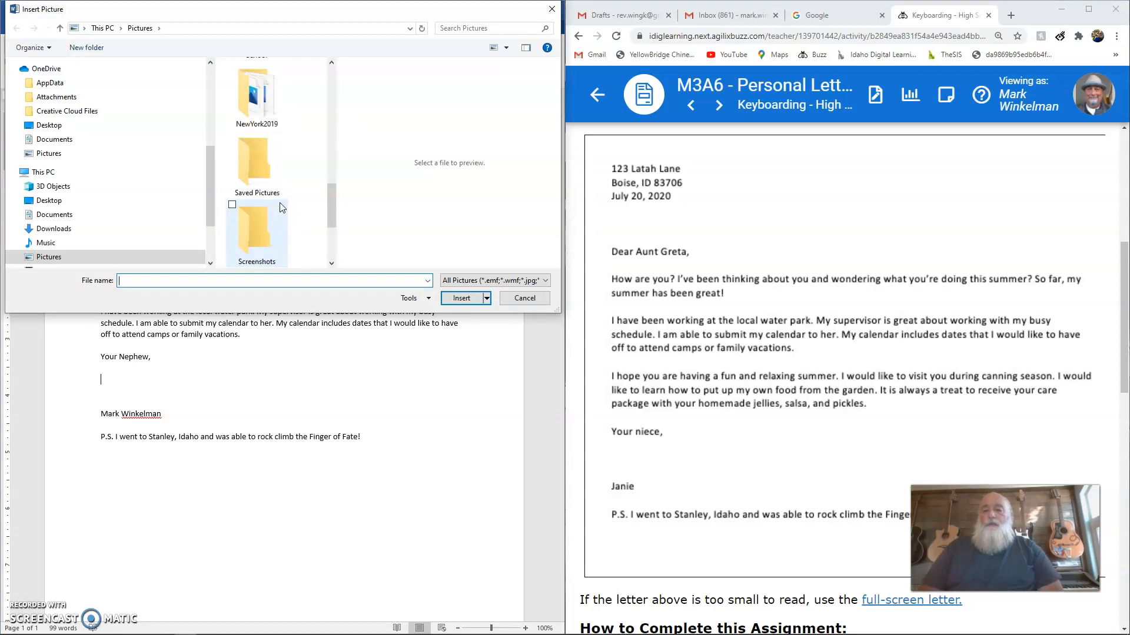
pyautogui.scroll(2, 281, 207)
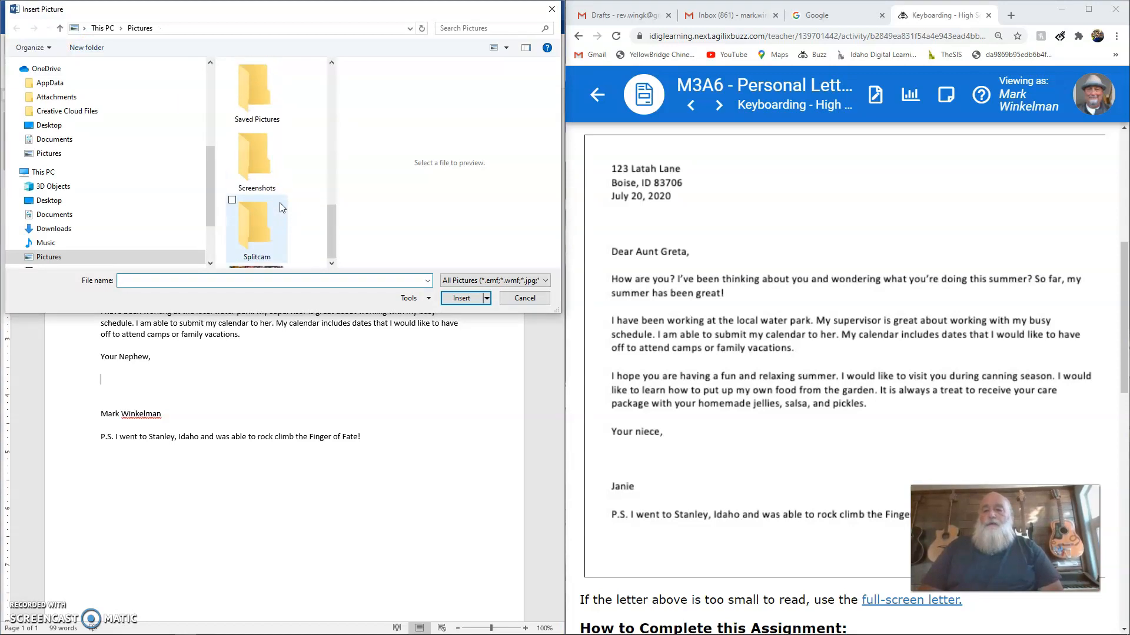
pyautogui.scroll(1, 282, 207)
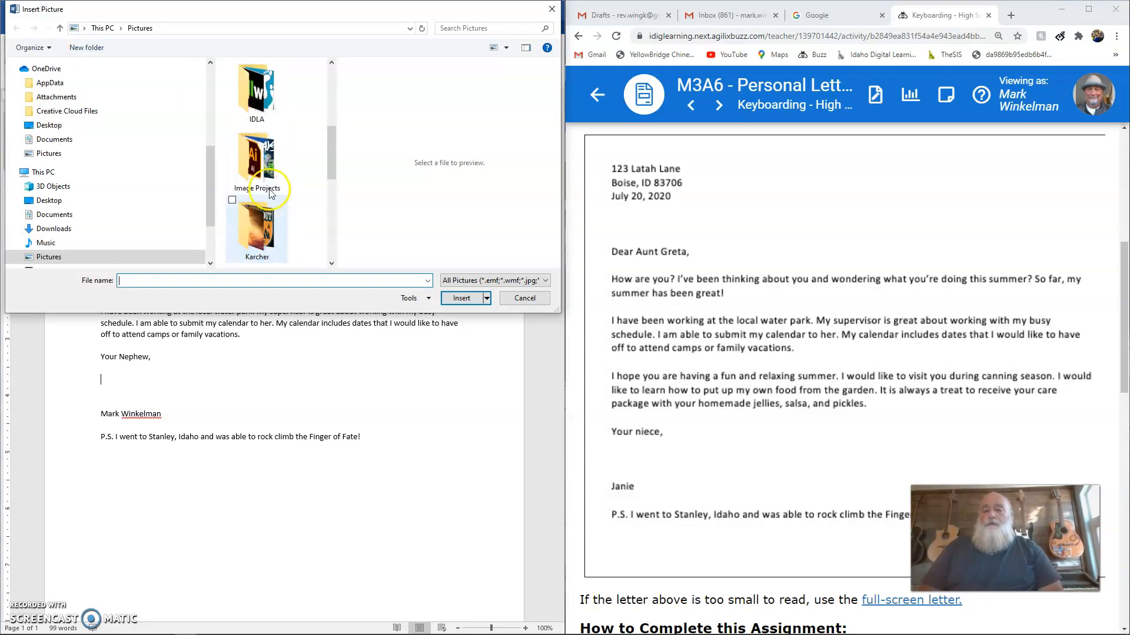
pyautogui.click(259, 166)
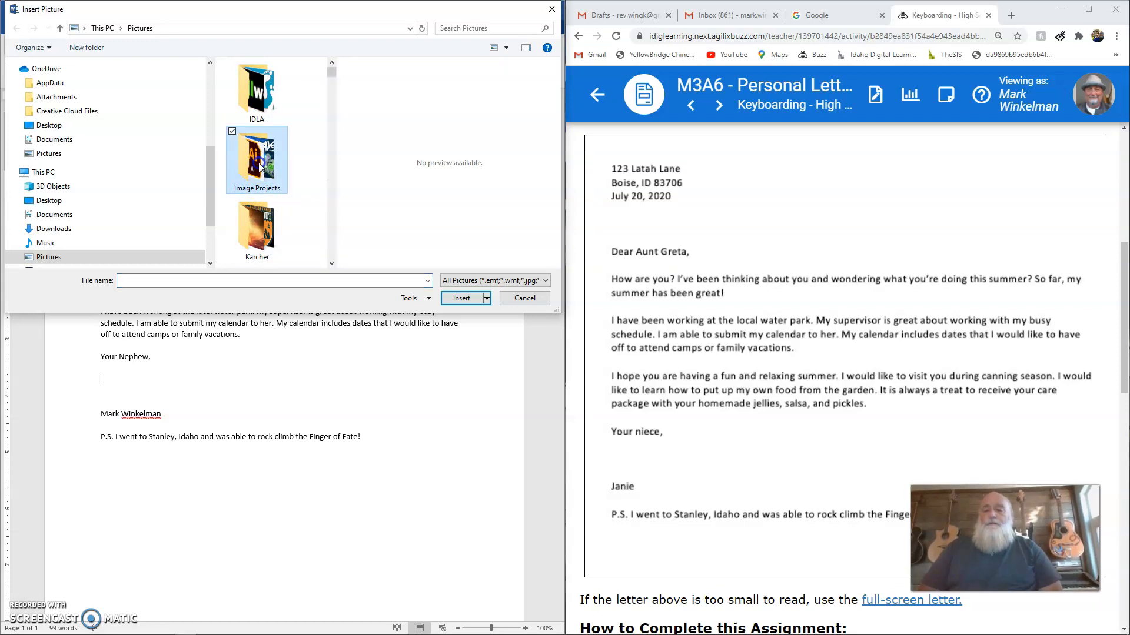
pyautogui.doubleClick(260, 166)
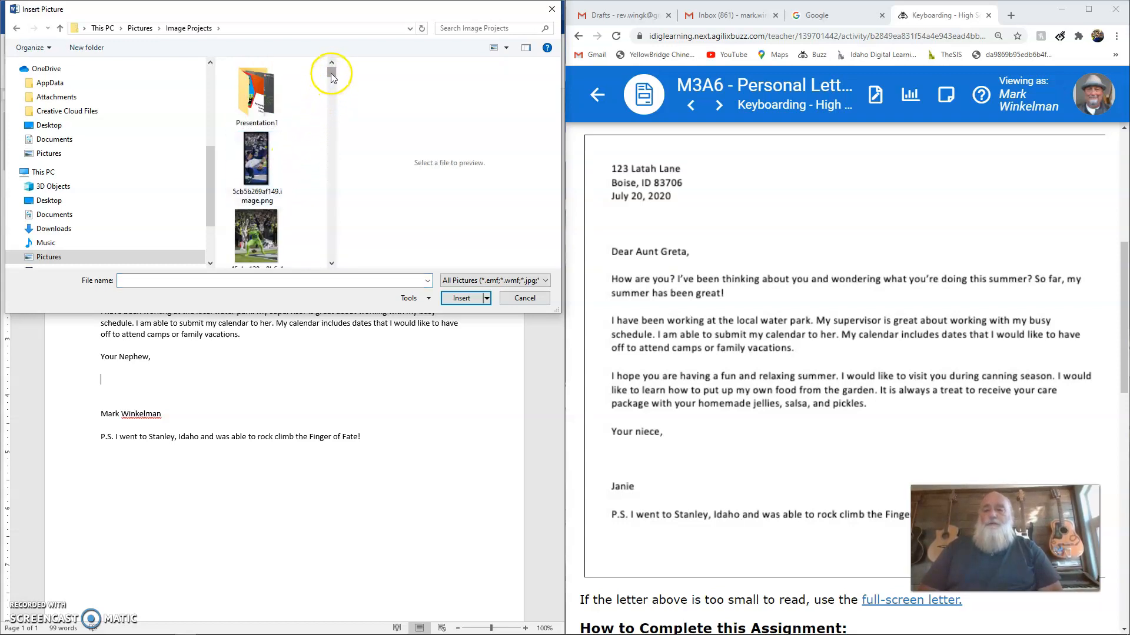
# Insert Signature.png from the Image Projects folder between the closing and the sender's name.
pyautogui.moveTo(331, 75); pyautogui.dragTo(336, 133)
pyautogui.moveTo(336, 137)
pyautogui.mouseDown()
pyautogui.moveTo(332, 242)
pyautogui.moveTo(327, 228)
pyautogui.mouseUp()
pyautogui.click(257, 184)
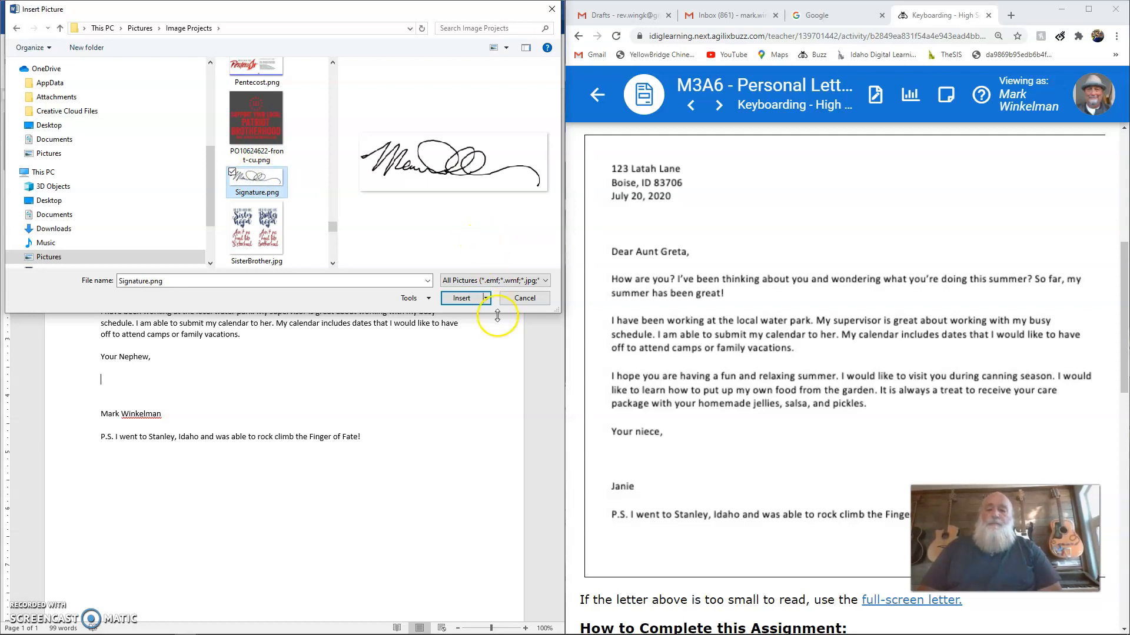
pyautogui.click(466, 298)
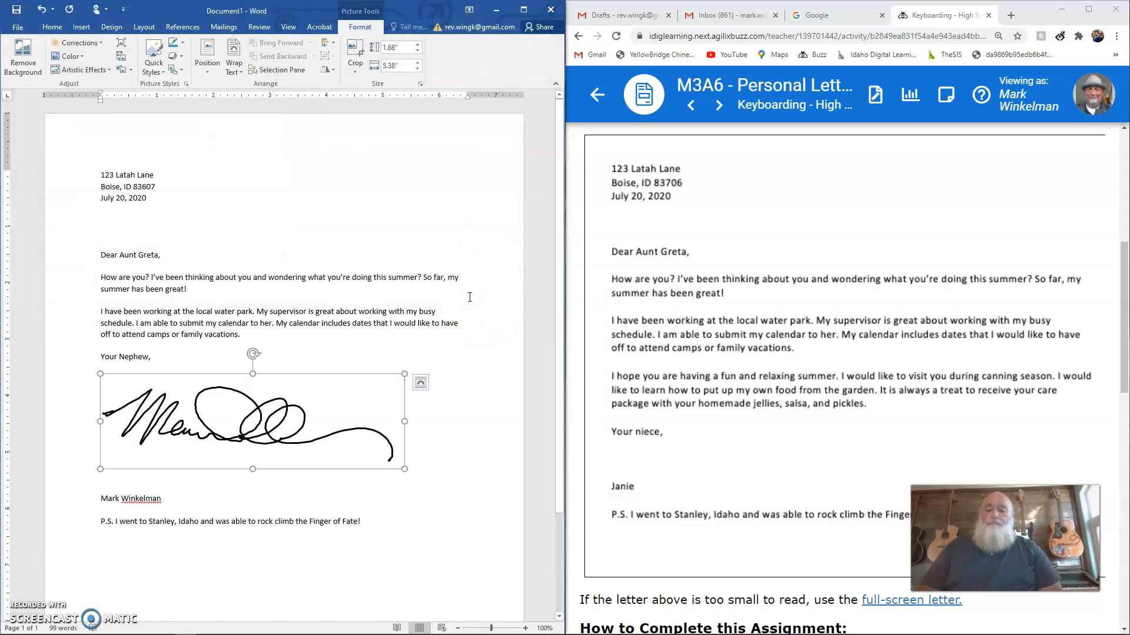
# Shrink the signature picture to about 0.6" by 1.94" and set its text wrapping to In Front of Text.
pyautogui.moveTo(405, 468)
pyautogui.mouseDown()
pyautogui.moveTo(285, 390)
pyautogui.moveTo(211, 375)
pyautogui.mouseUp()
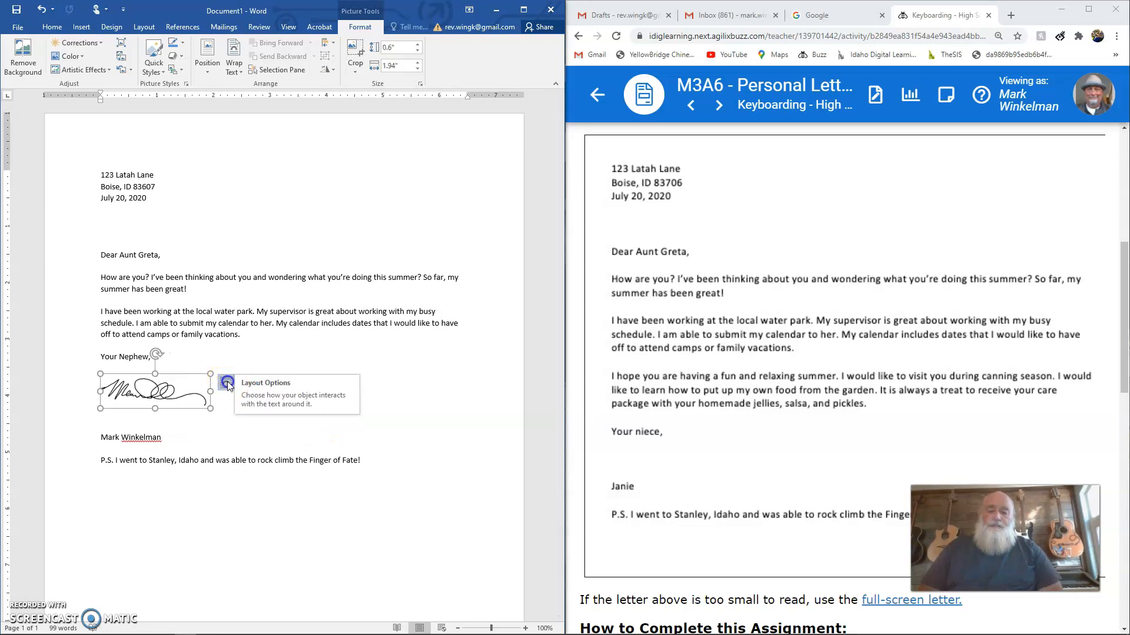
pyautogui.click(227, 383)
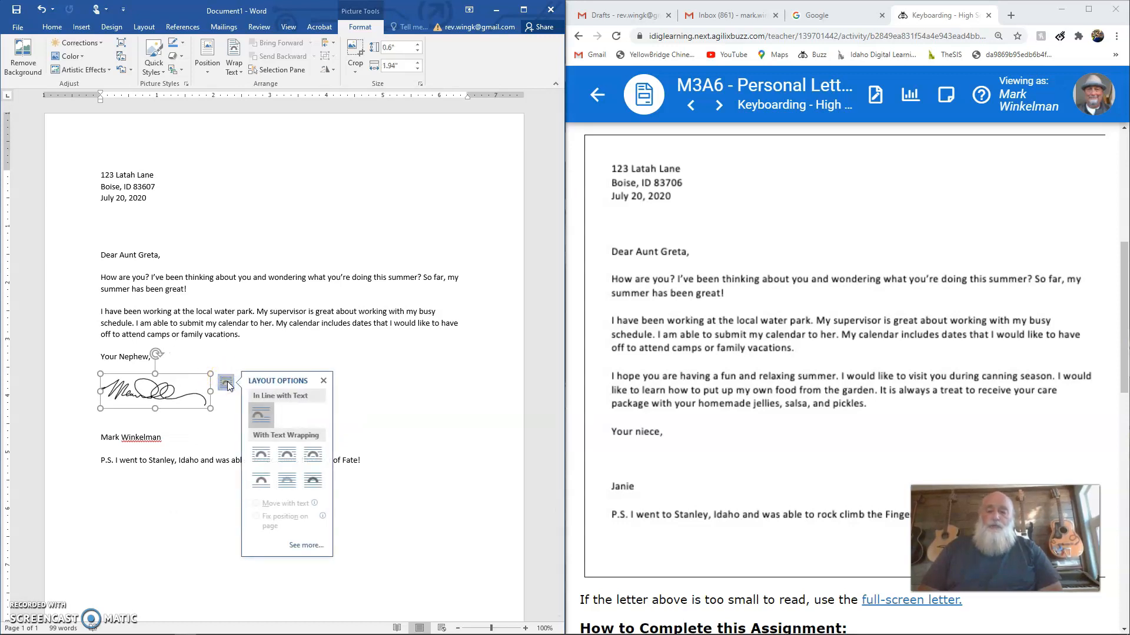
pyautogui.click(313, 481)
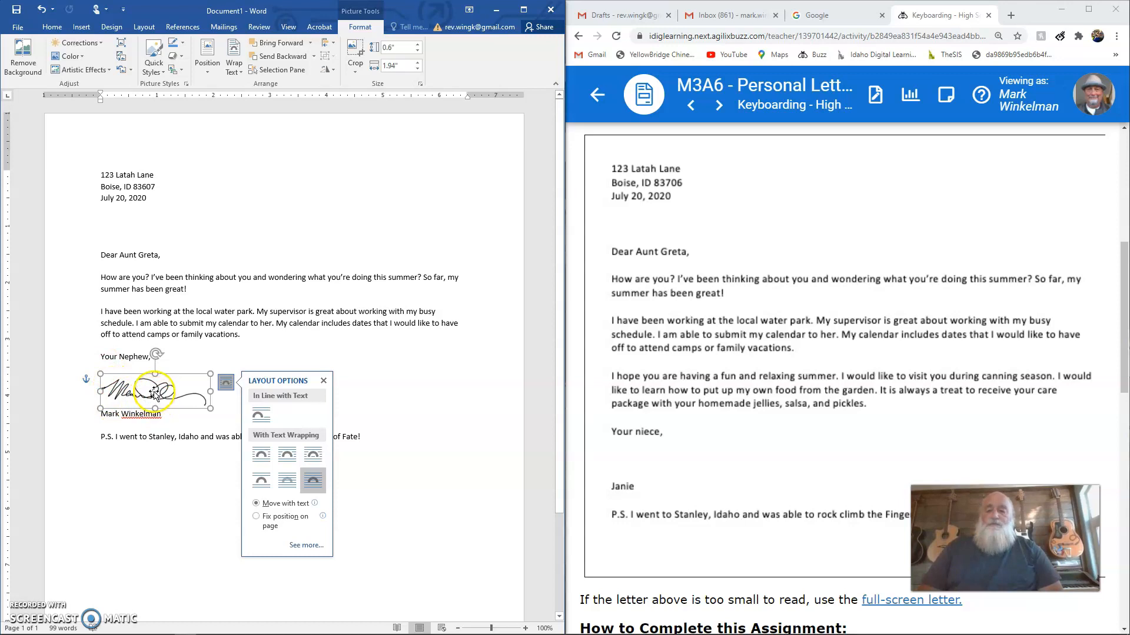
# Enlarge the signature to about 0.75" by 2.4" and fit it between the closing and the sender's name.
pyautogui.moveTo(154, 393)
pyautogui.mouseDown()
pyautogui.moveTo(153, 383)
pyautogui.moveTo(221, 422)
pyautogui.moveTo(207, 406)
pyautogui.mouseUp()
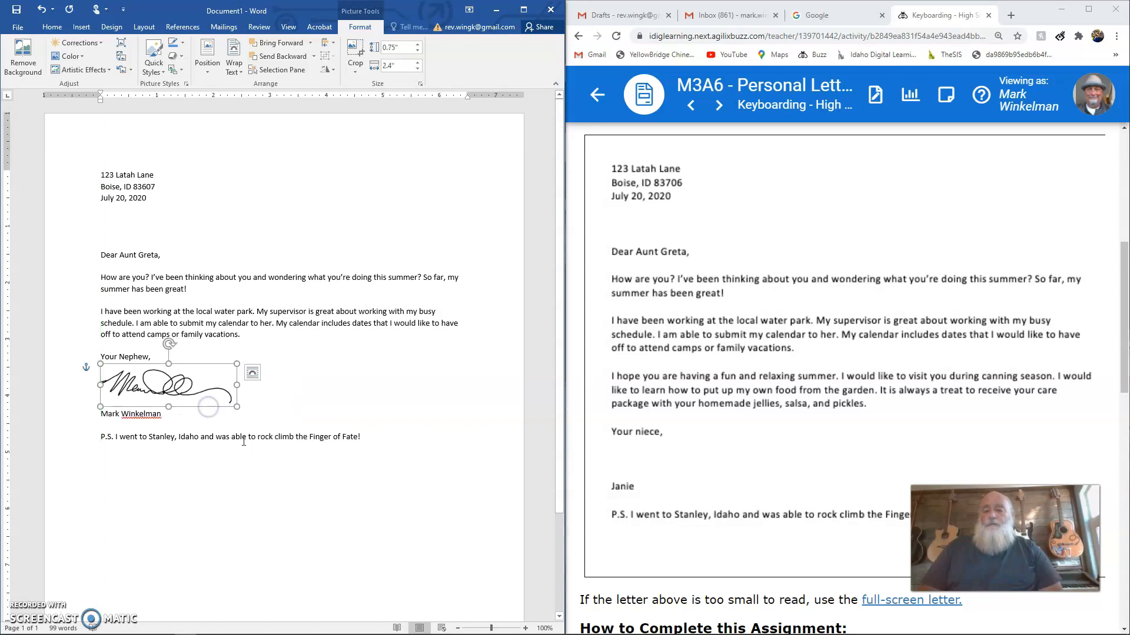
pyautogui.click(265, 468)
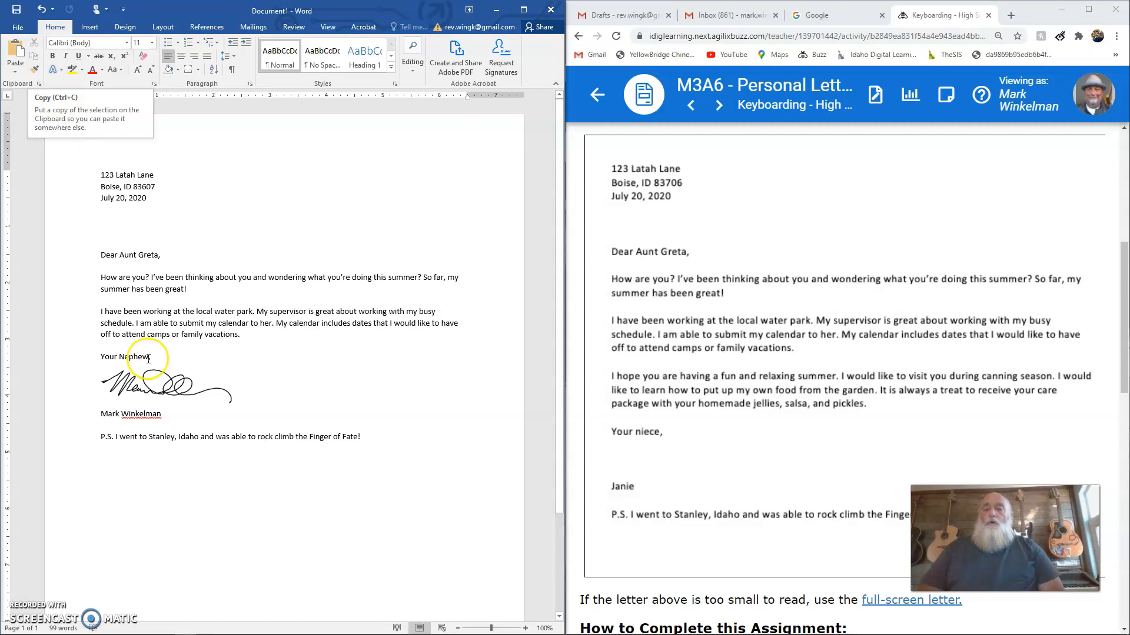
pyautogui.click(164, 445)
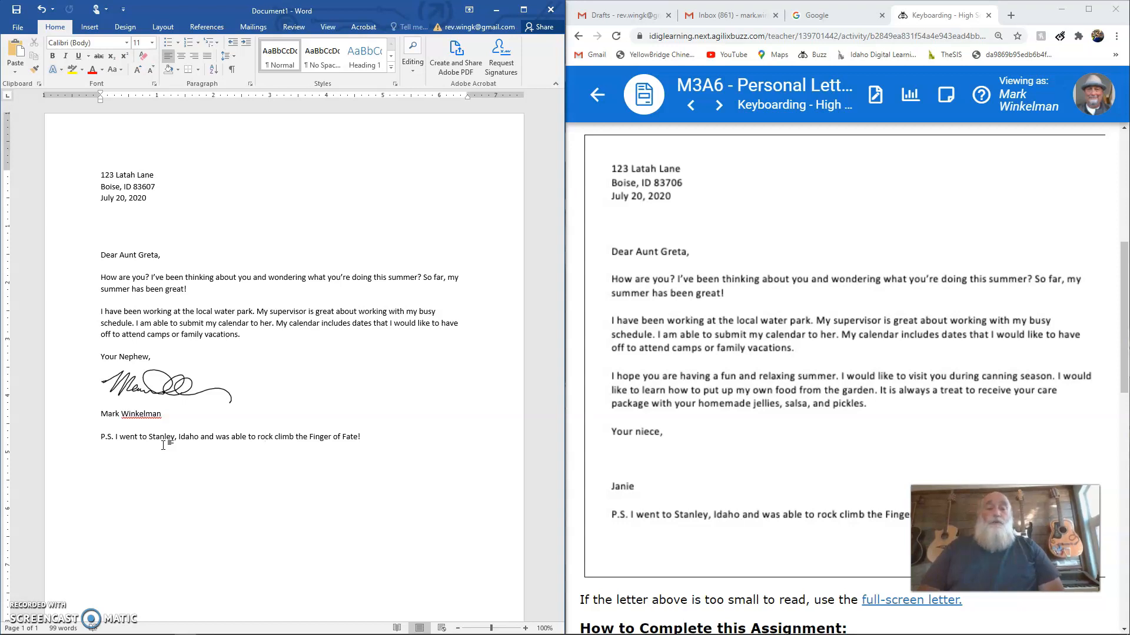
# Indent the first line of the body paragraph beginning "How are you?" by half an inch.
pyautogui.click(101, 278)
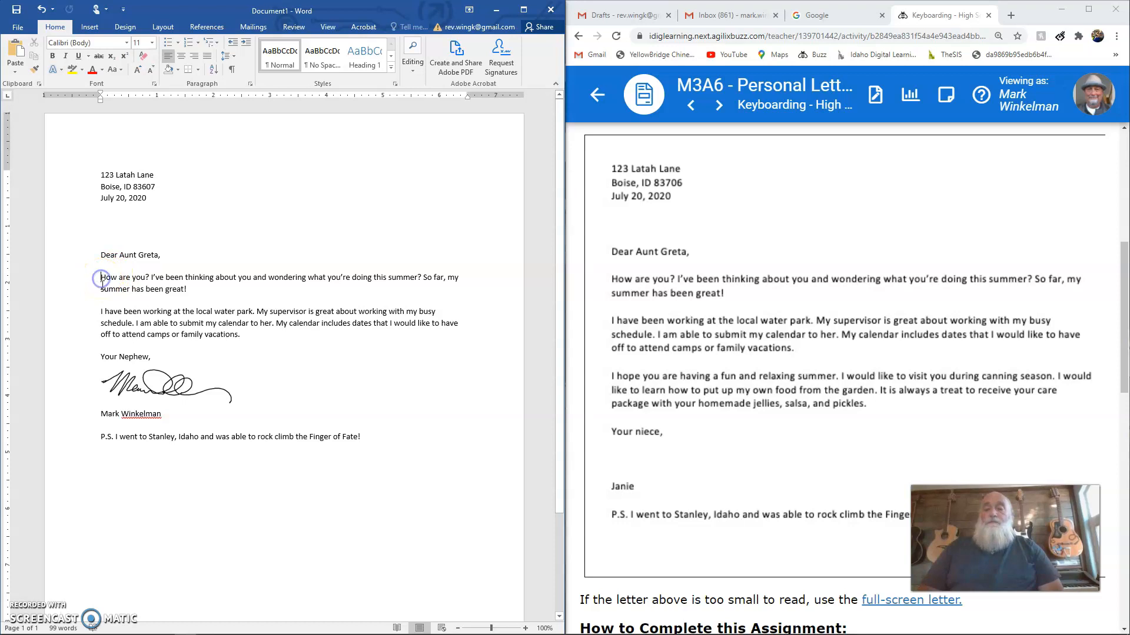
pyautogui.press('Tab')
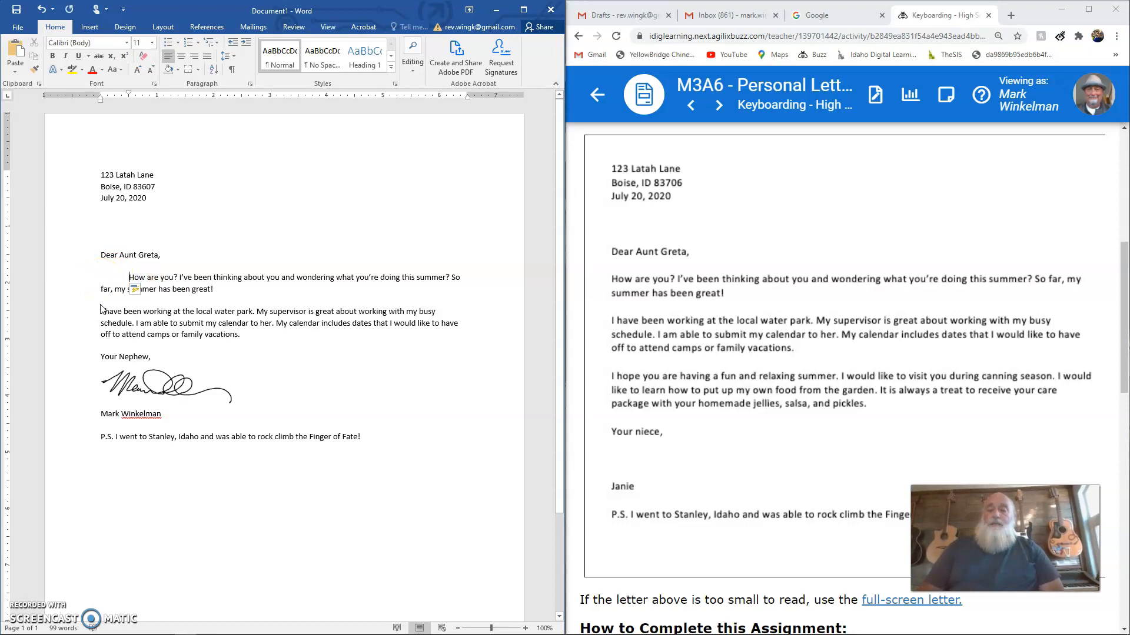
pyautogui.press('BackSpace')
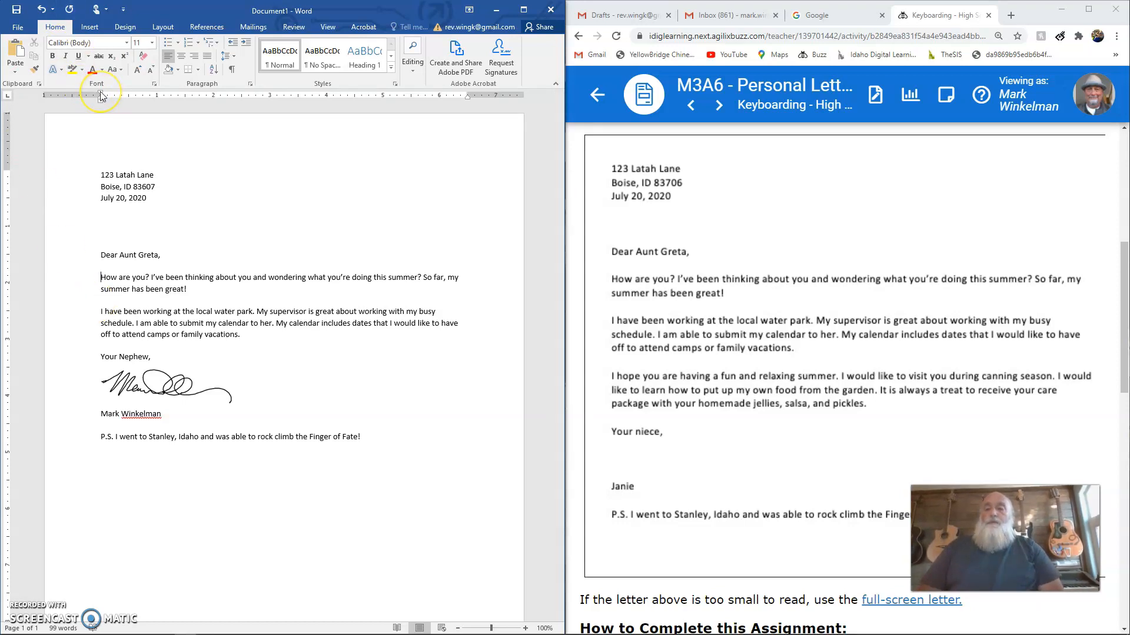
pyautogui.moveTo(101, 94); pyautogui.dragTo(128, 104)
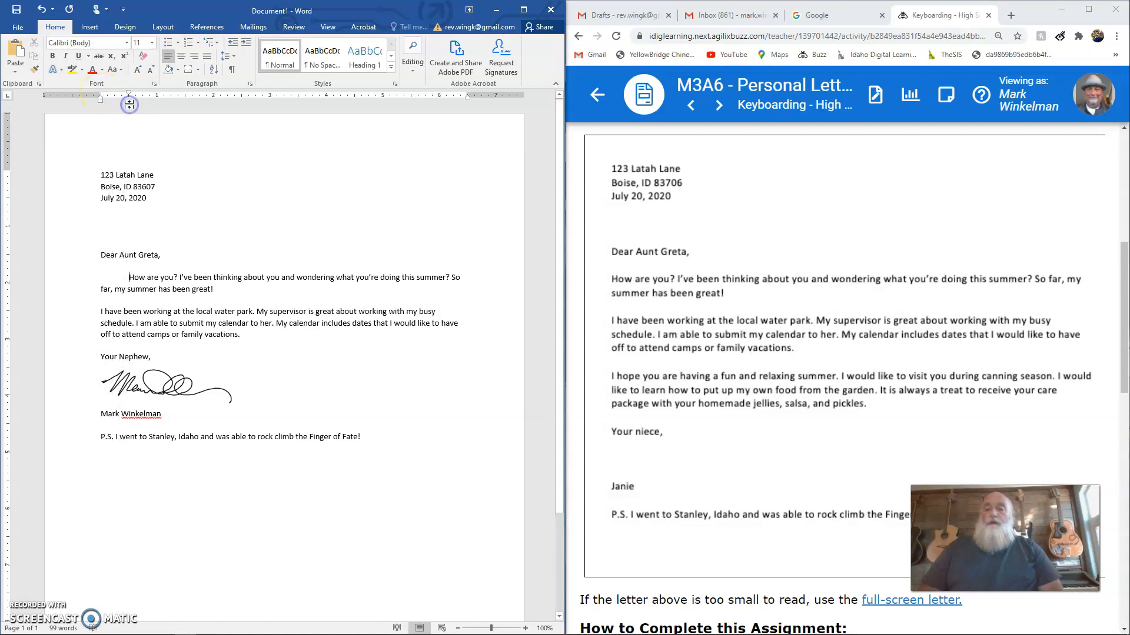
# Add a new indented paragraph reading "This is another paragraph." after the first body paragraph.
pyautogui.click(226, 289)
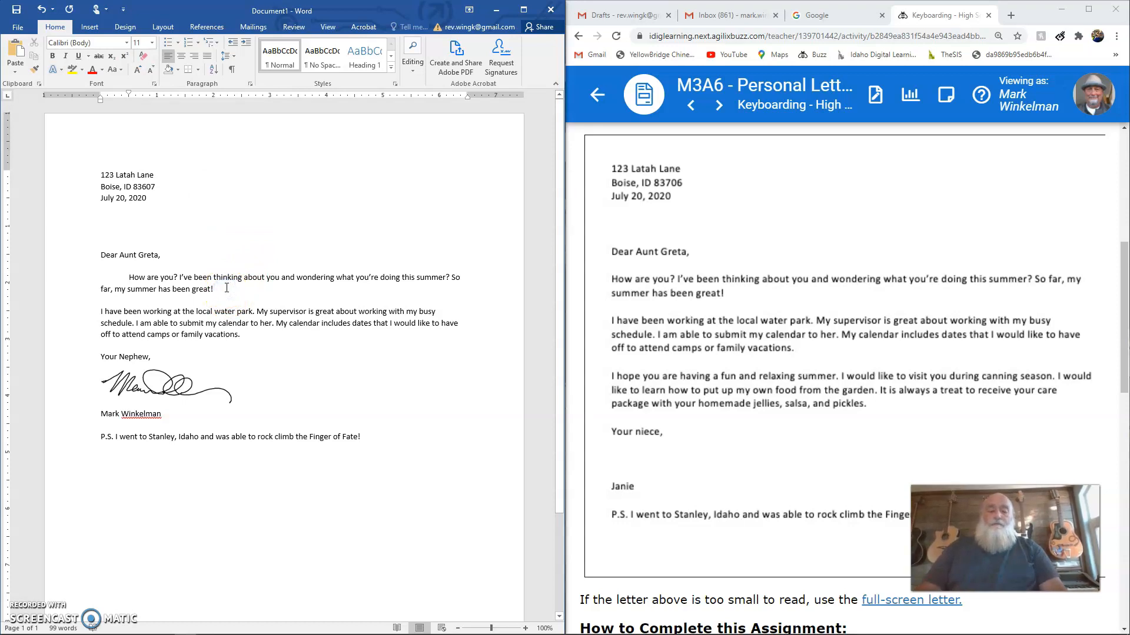
pyautogui.press('Return')
pyautogui.press('Return')
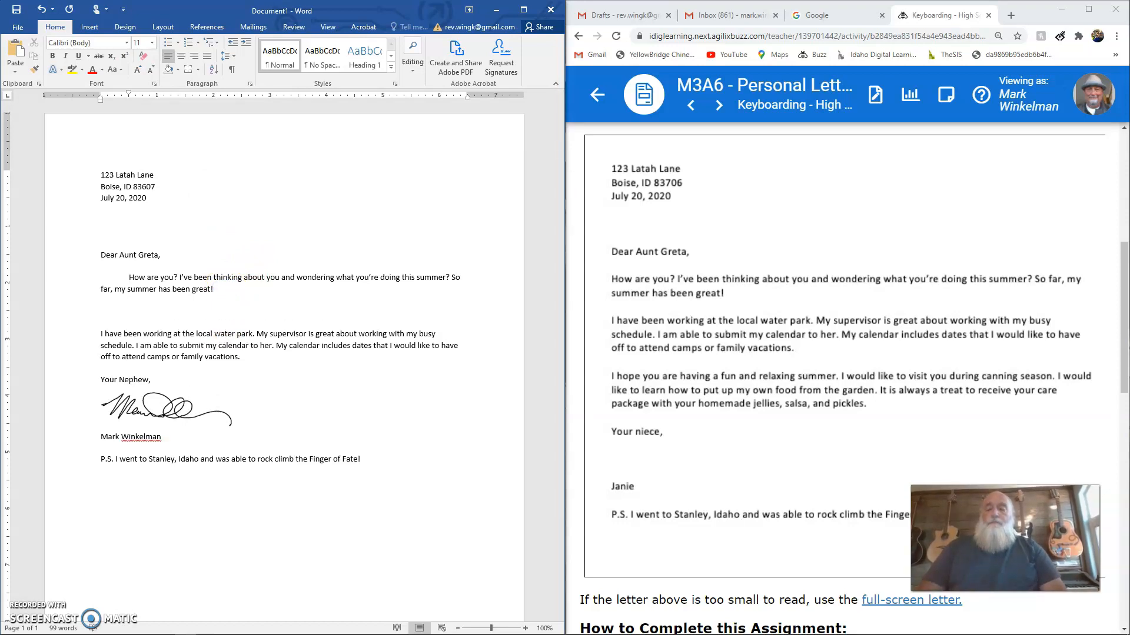
pyautogui.write('This is an')
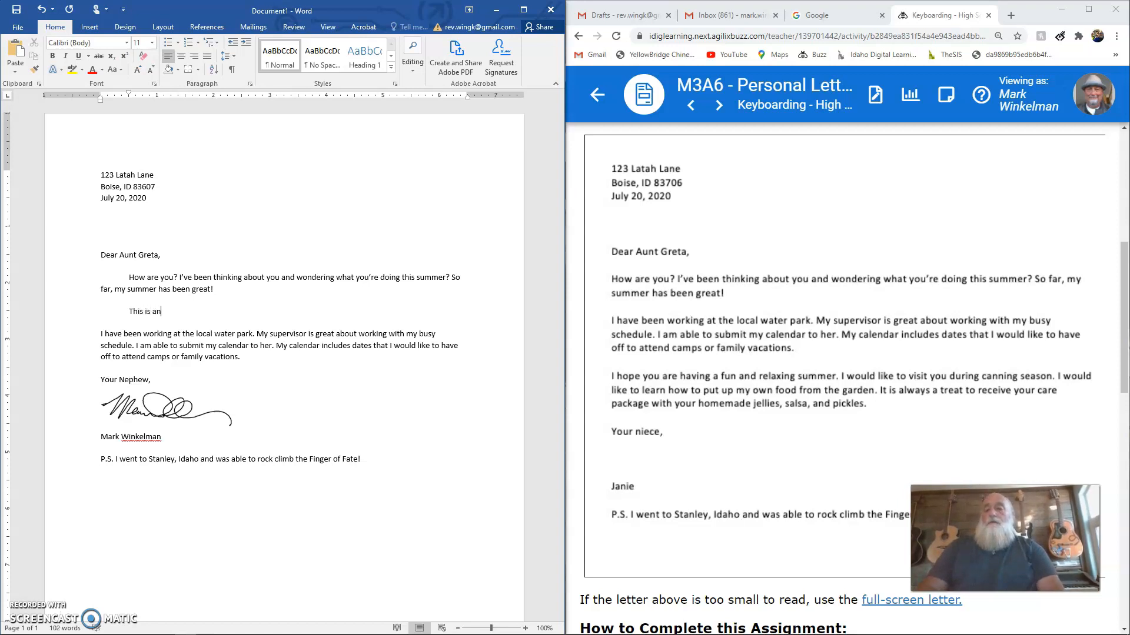
pyautogui.write('other paragrap')
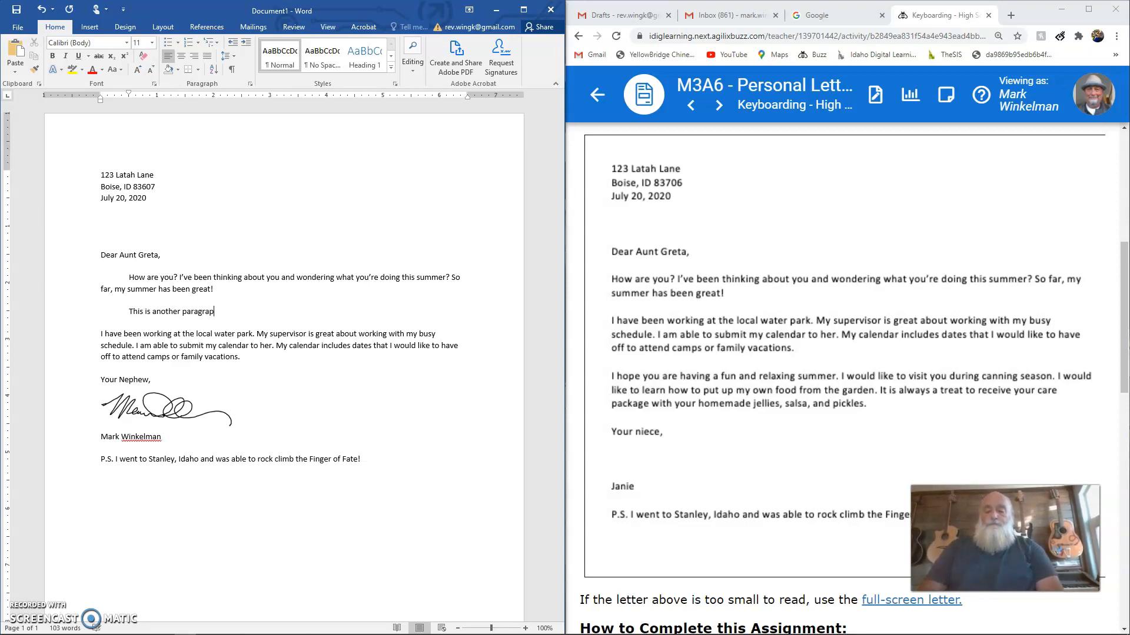
pyautogui.write('h.')
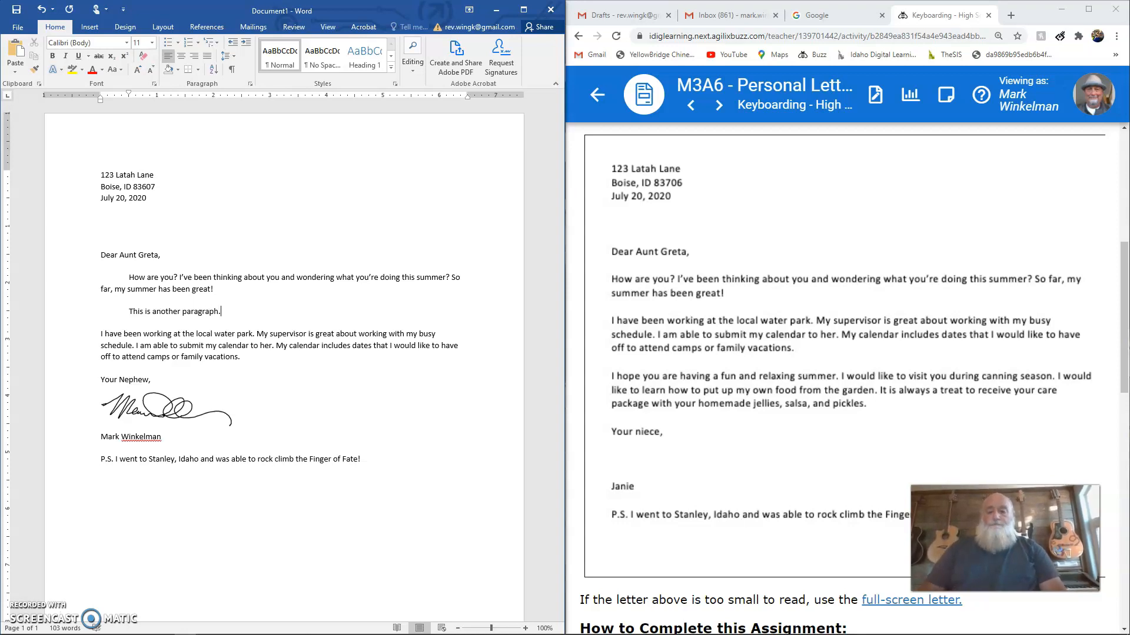
# Indent the first line of the paragraph beginning "I have been working" by half an inch.
pyautogui.rightClick(100, 329)
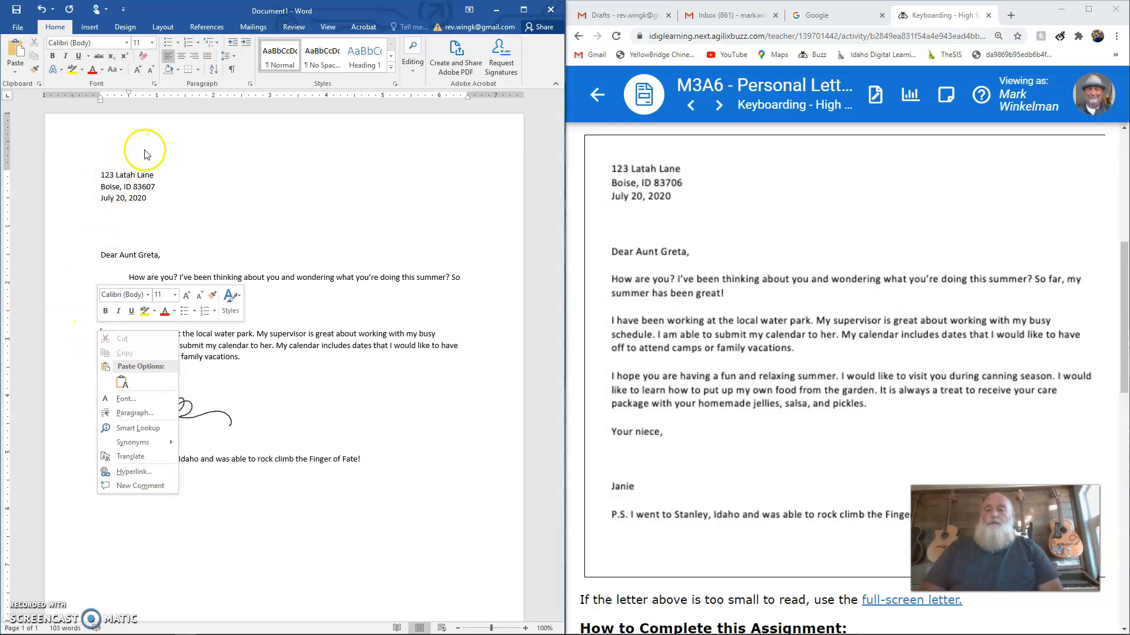
pyautogui.click(101, 324)
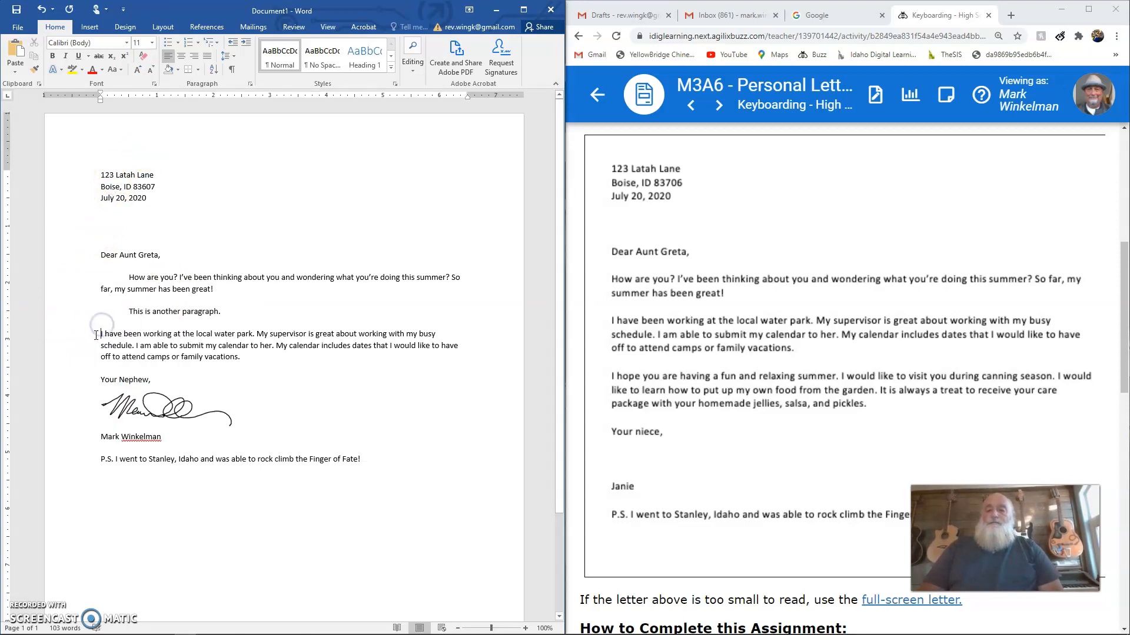
pyautogui.moveTo(102, 95); pyautogui.dragTo(129, 101)
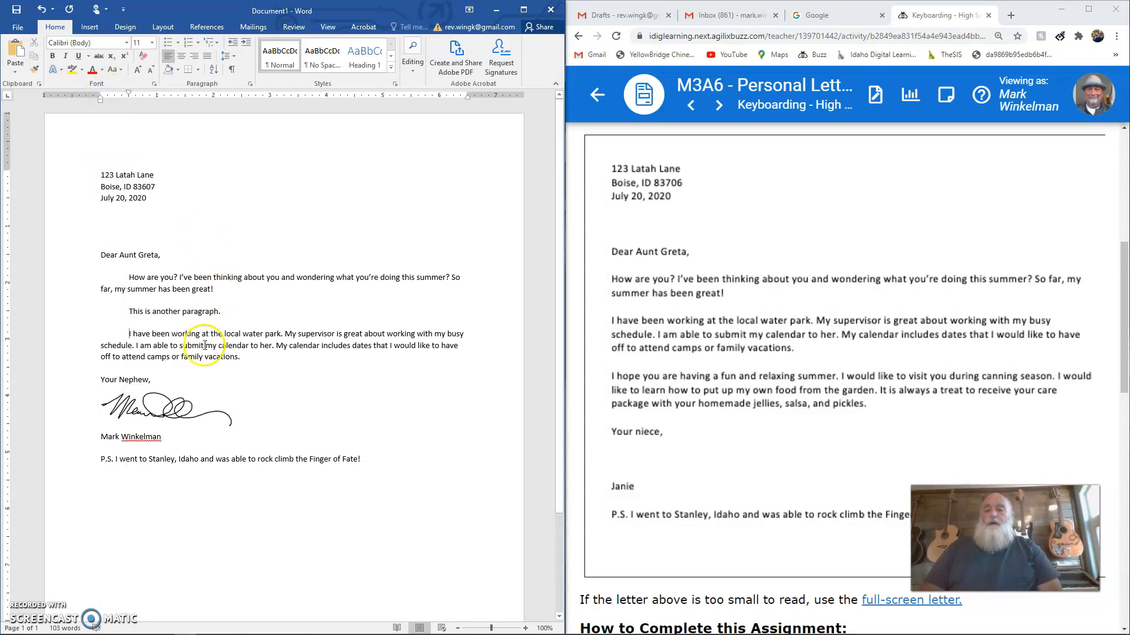